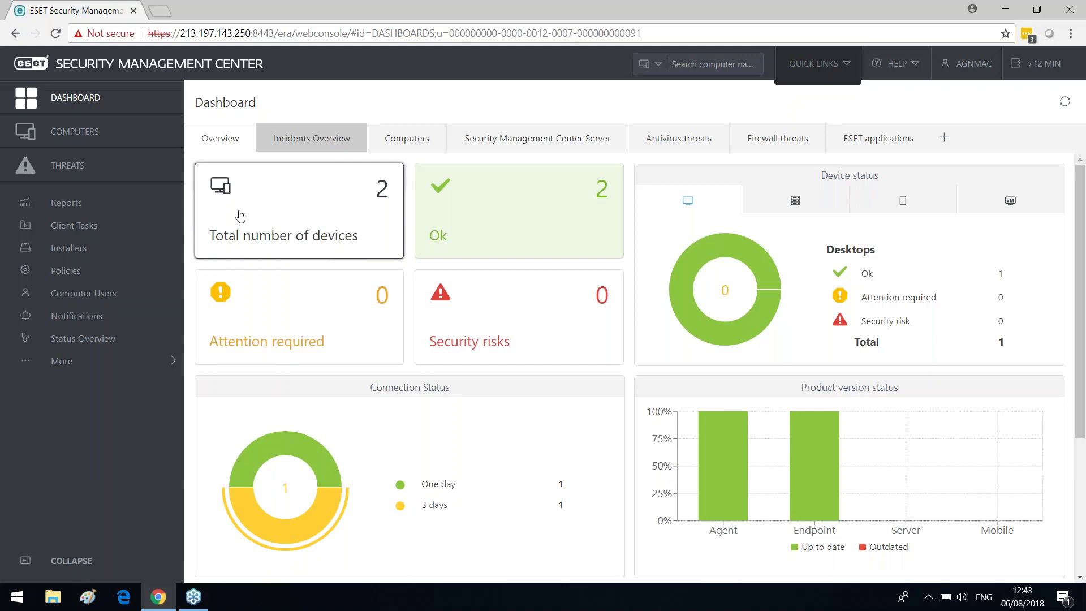
Look at the agent deployment methods offered under the other deployment options, and dismiss the Deploy Agent dialog.
click(801, 78)
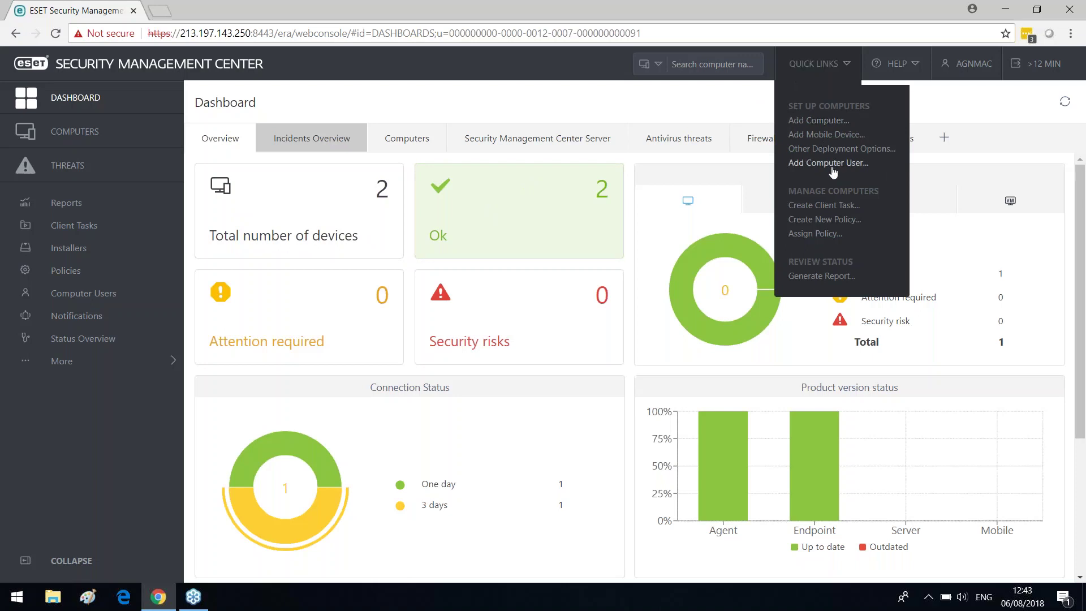
click(832, 149)
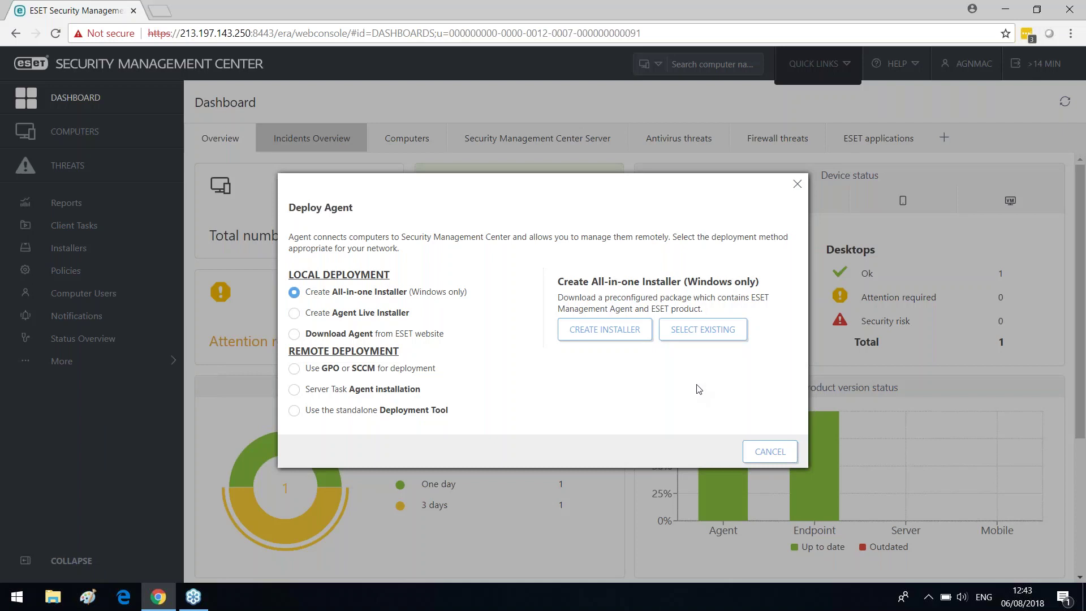
click(796, 184)
Show the console's About information and read through the versions, licence, installed components and database info.
click(896, 63)
click(886, 256)
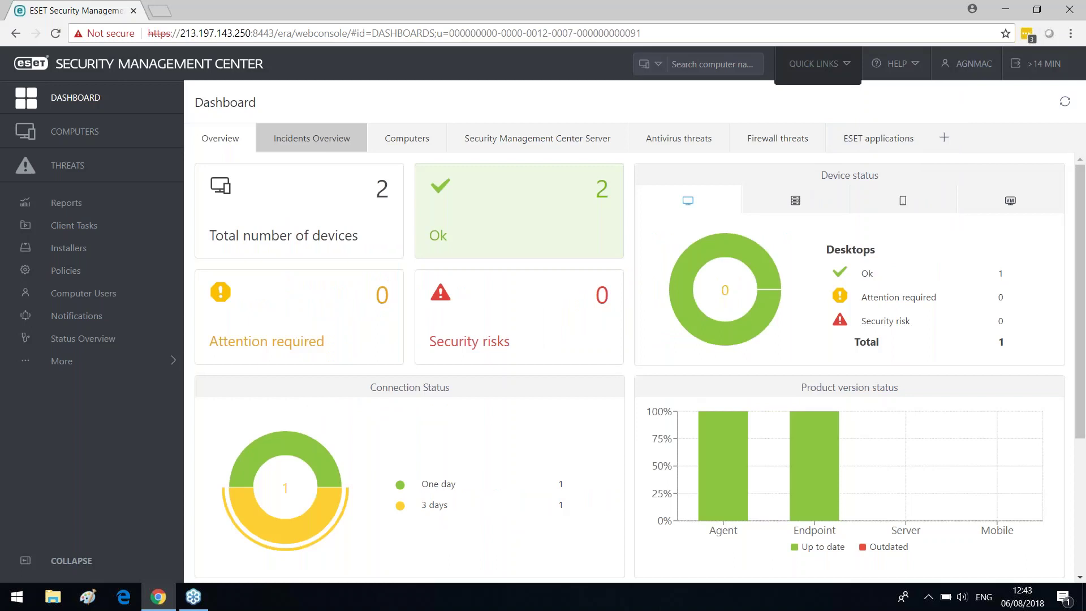
scroll(886, 255, down, 1)
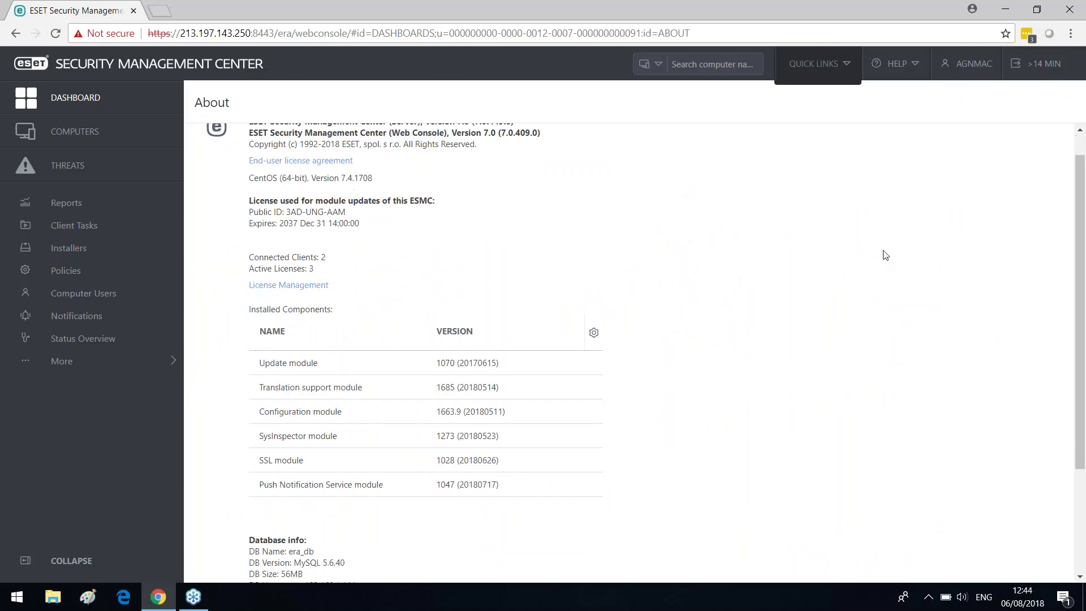
scroll(885, 255, down, 3)
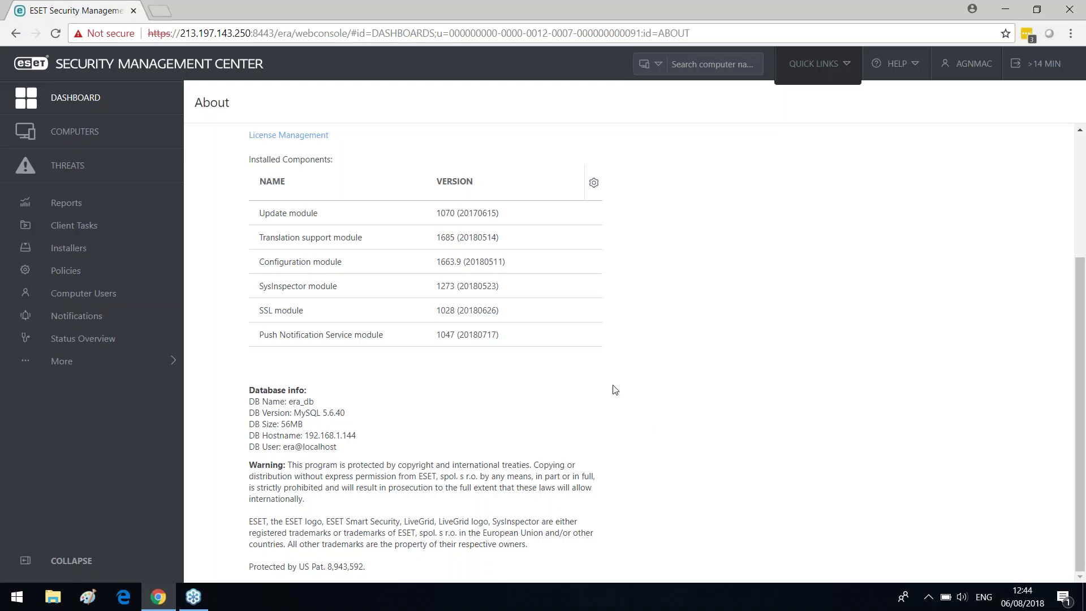
Return to the dashboard's Computers view and show the Computer statuses overview as a chart and again as a table.
click(95, 111)
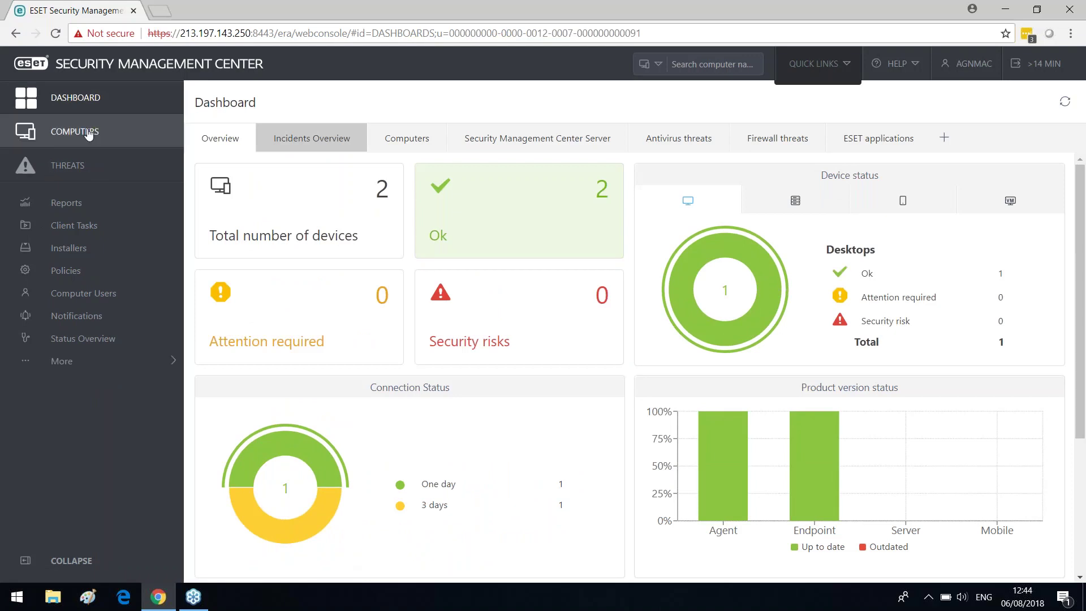
click(94, 103)
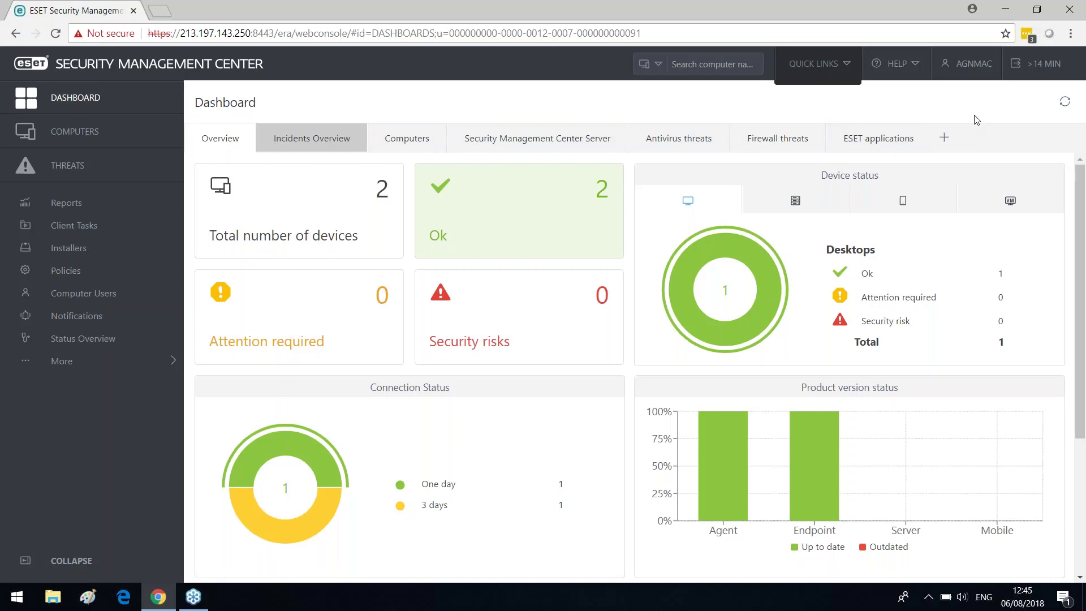
click(415, 138)
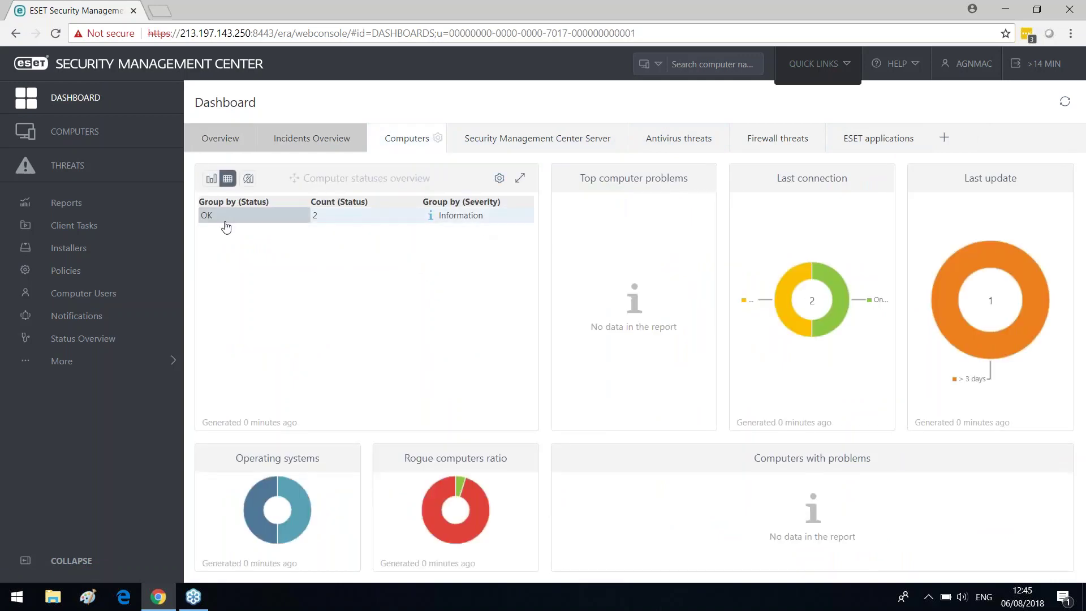
click(212, 180)
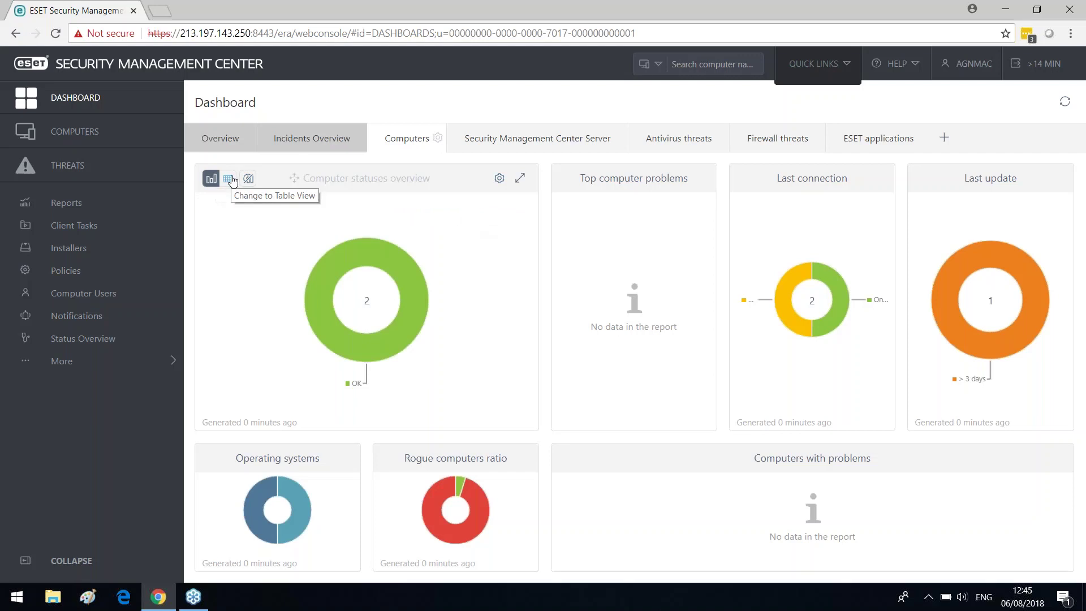
click(228, 178)
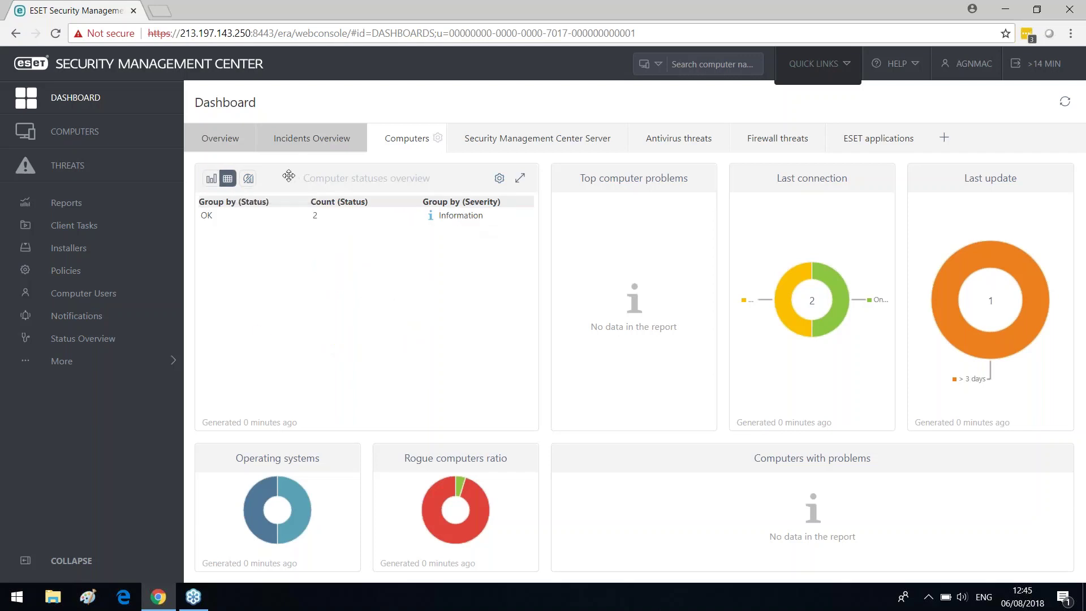
Review the Incidents Overview dashboard and the general Overview dashboard down to the management status and RSS feed.
click(303, 148)
scroll(468, 266, down, 4)
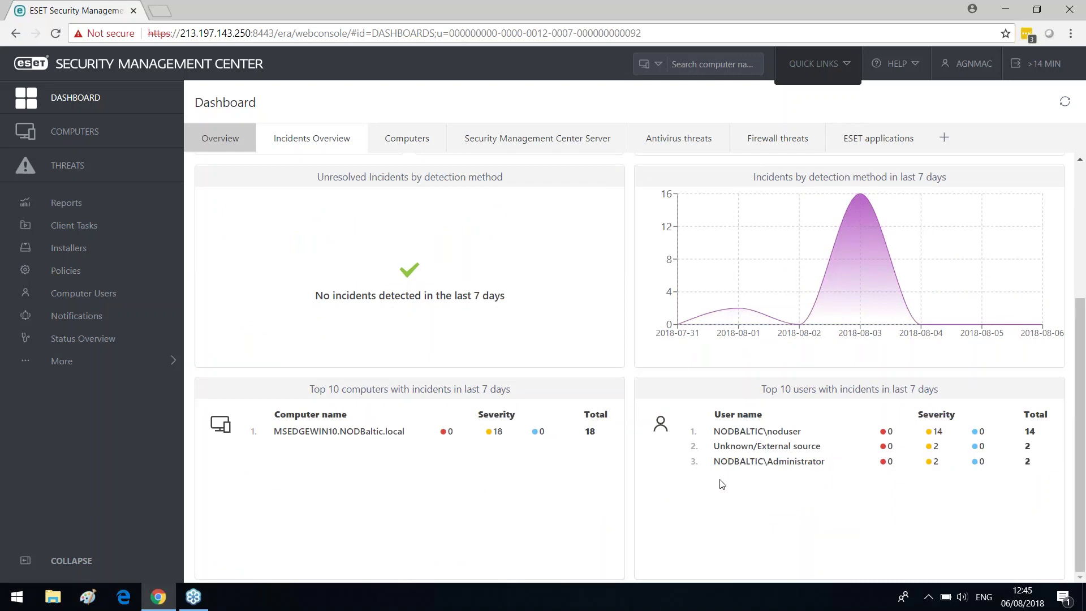
click(232, 152)
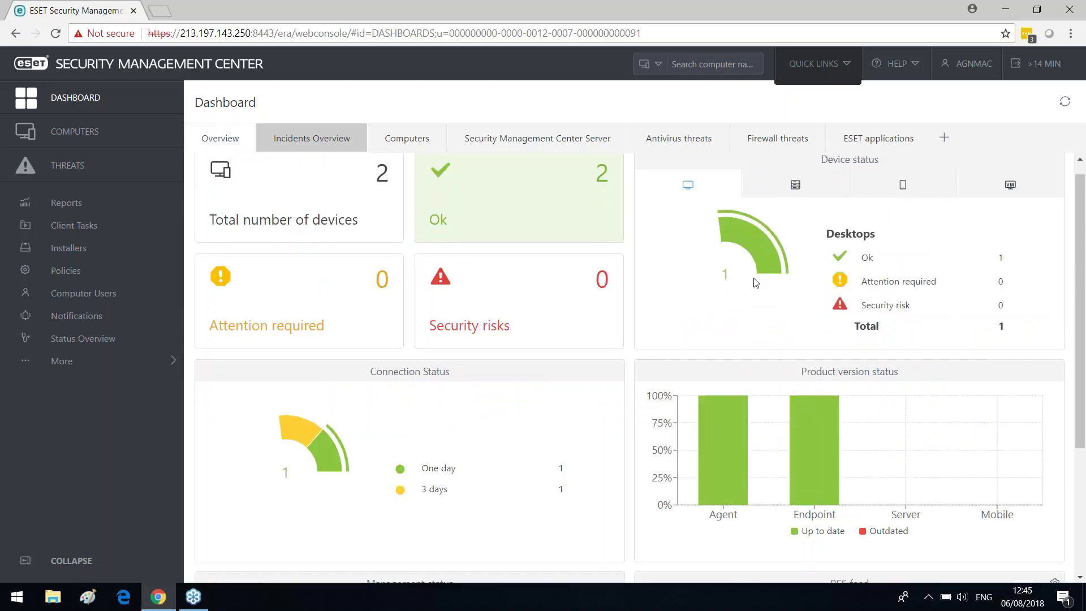
scroll(755, 283, down, 3)
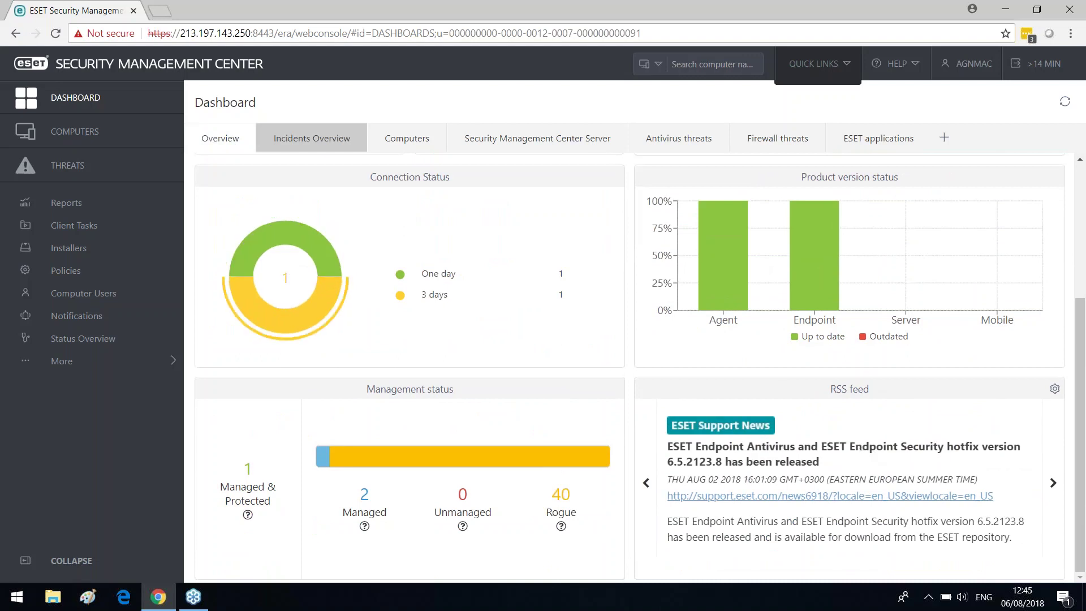
Go to the list of managed computers and look through the available filter criteria without adding a filter.
click(91, 145)
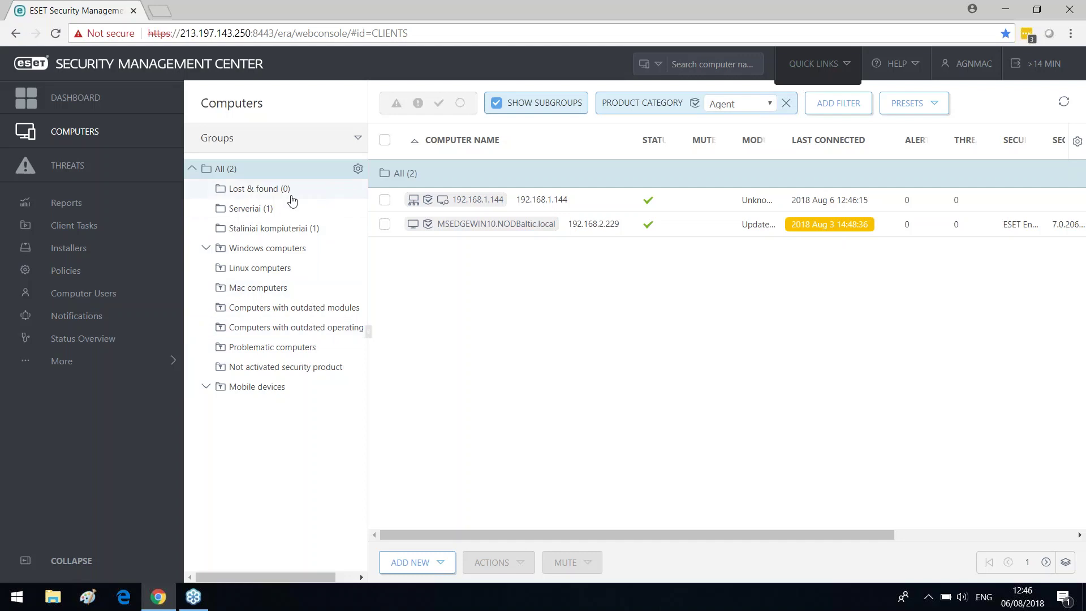
click(818, 64)
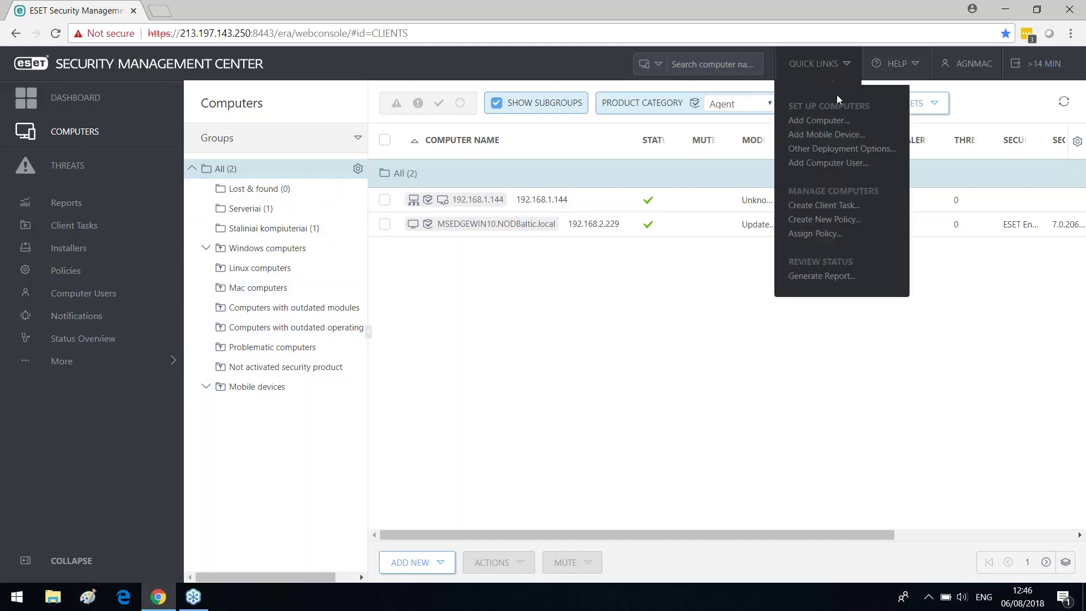
click(814, 134)
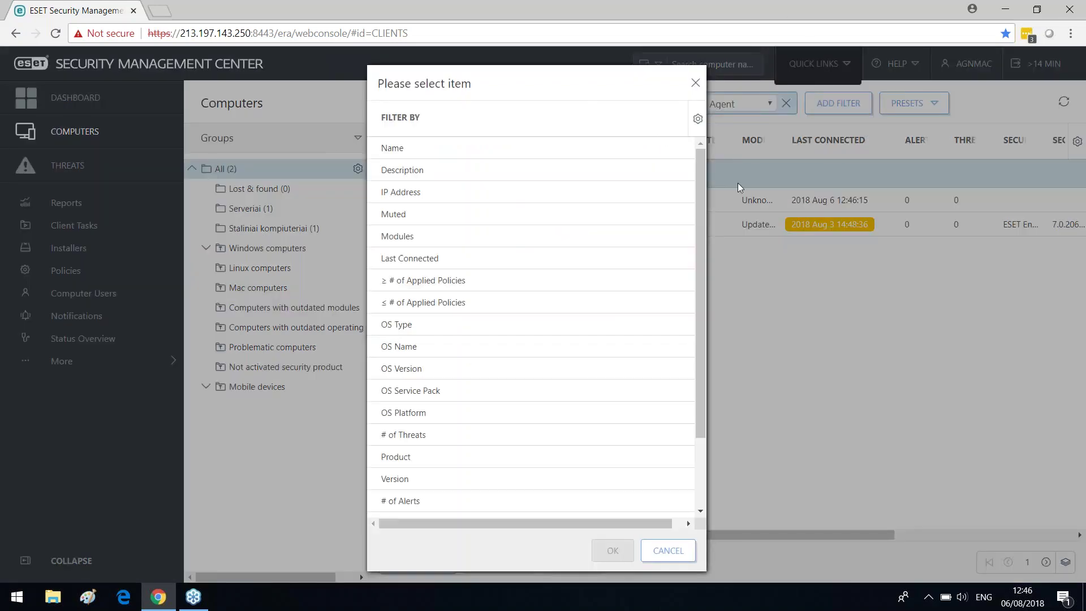
scroll(594, 277, down, 2)
scroll(592, 308, up, 2)
click(696, 84)
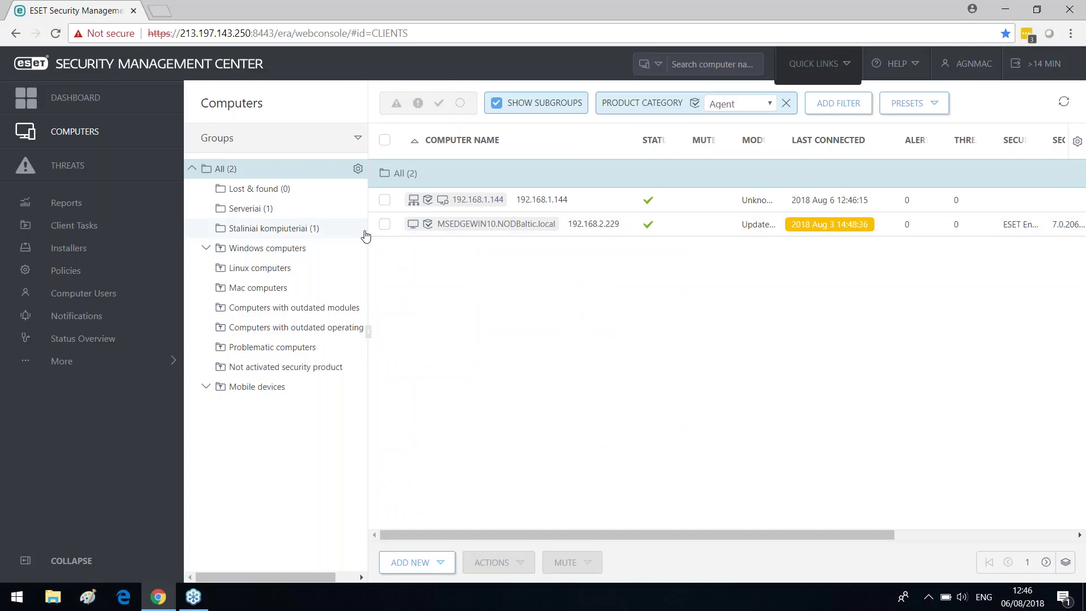
Show the details of the All group, review its tasks, policies and alerts, and return to the computers list.
click(358, 168)
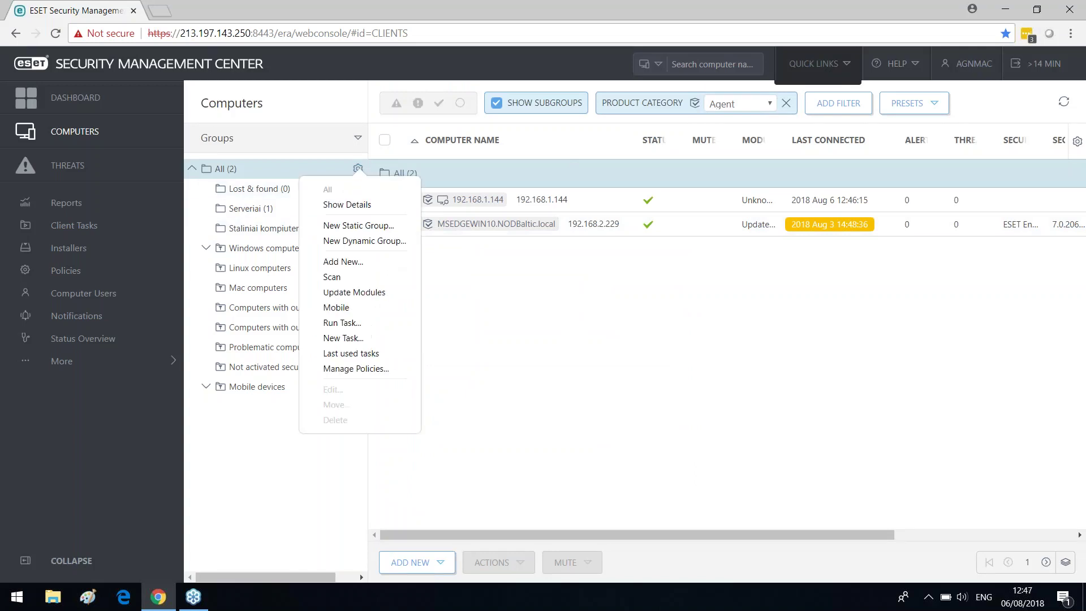
click(349, 208)
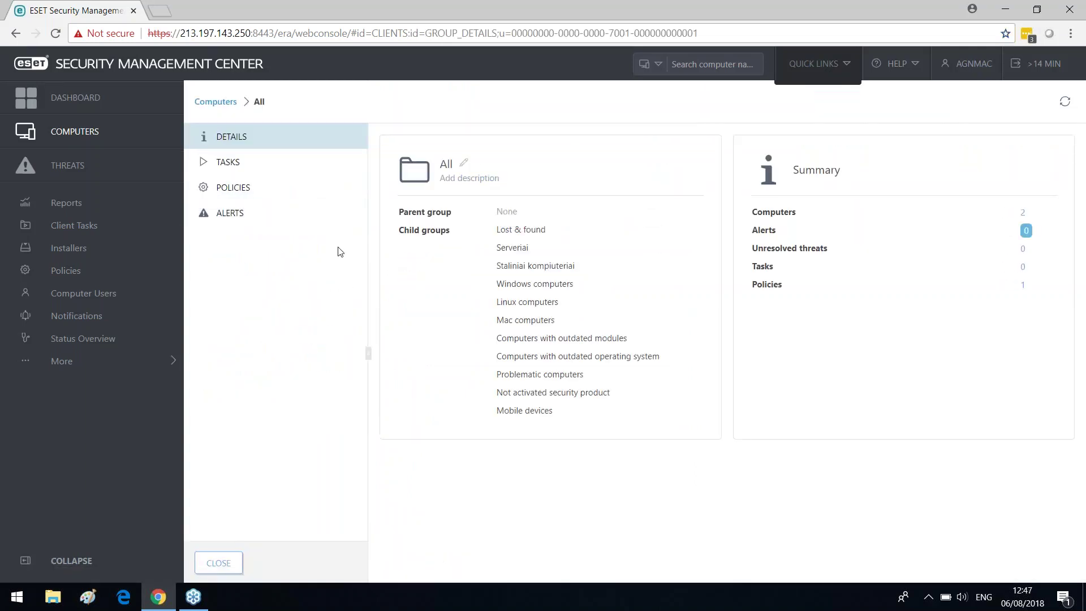
click(228, 162)
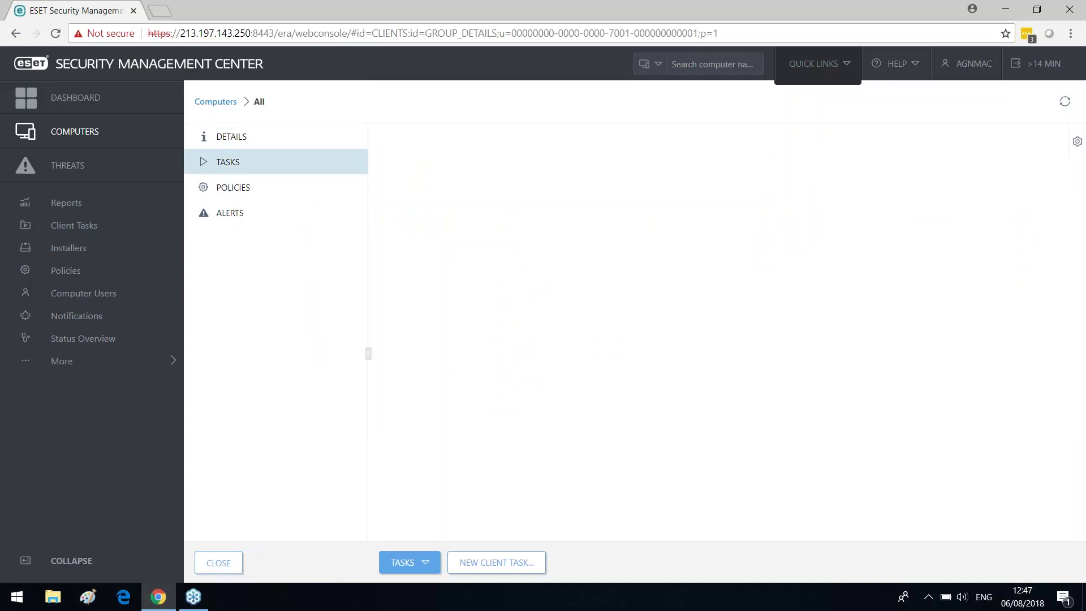
click(230, 190)
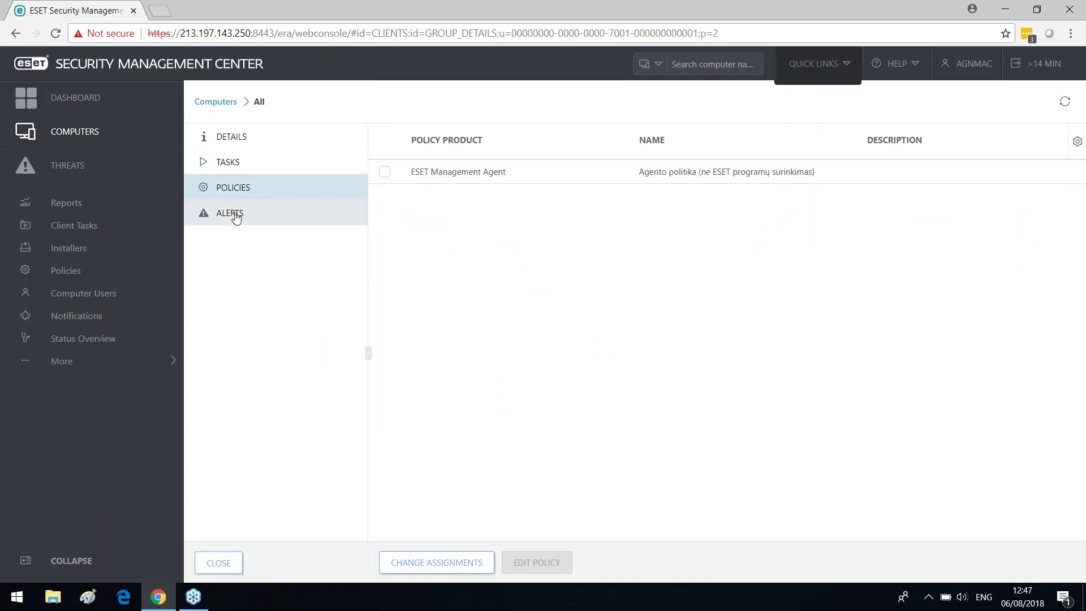
click(236, 218)
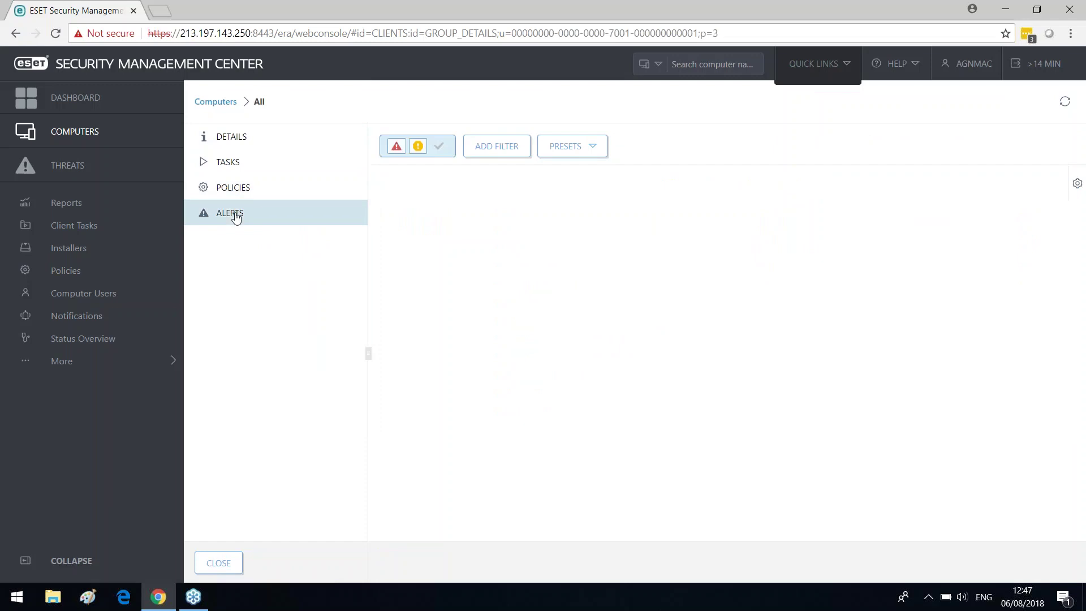
click(233, 564)
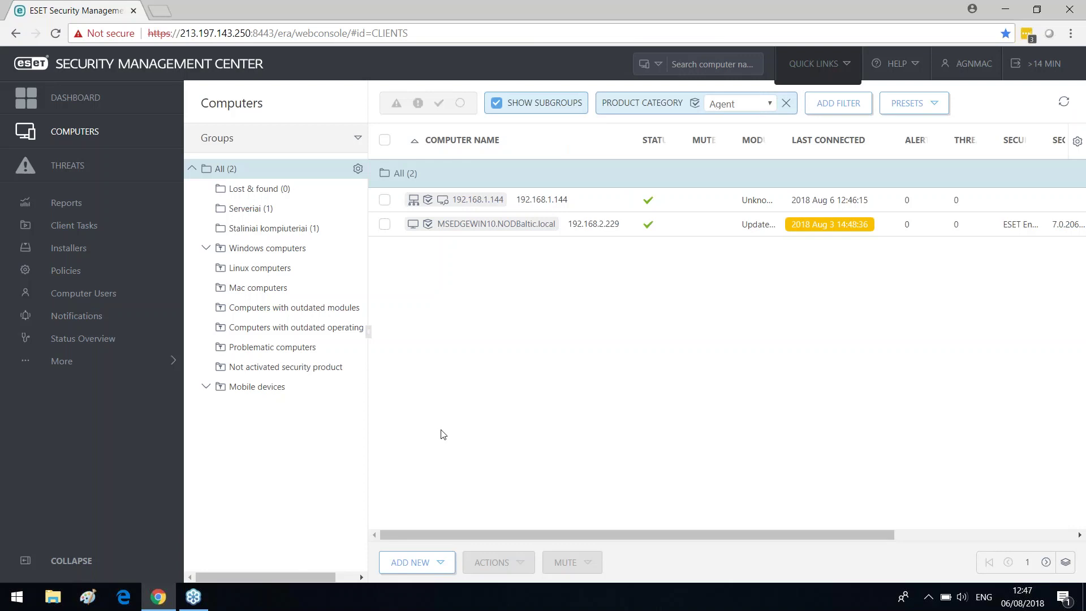
Show the details of MSEDGEWIN10.NODBaltic.local and read its overview of hardware, status, products and licenses, and users.
right_click(461, 225)
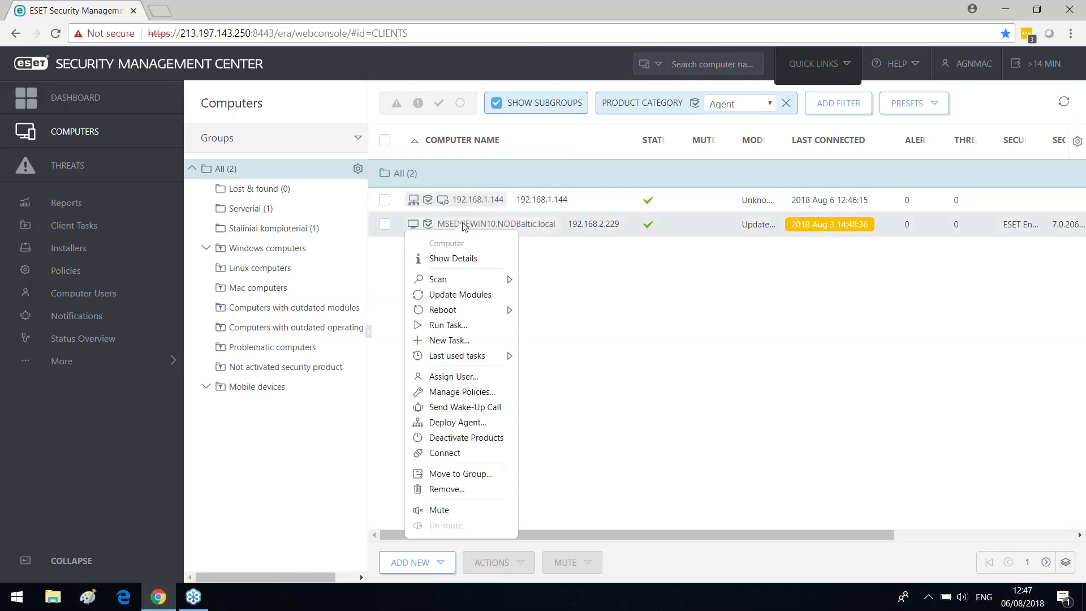
click(453, 259)
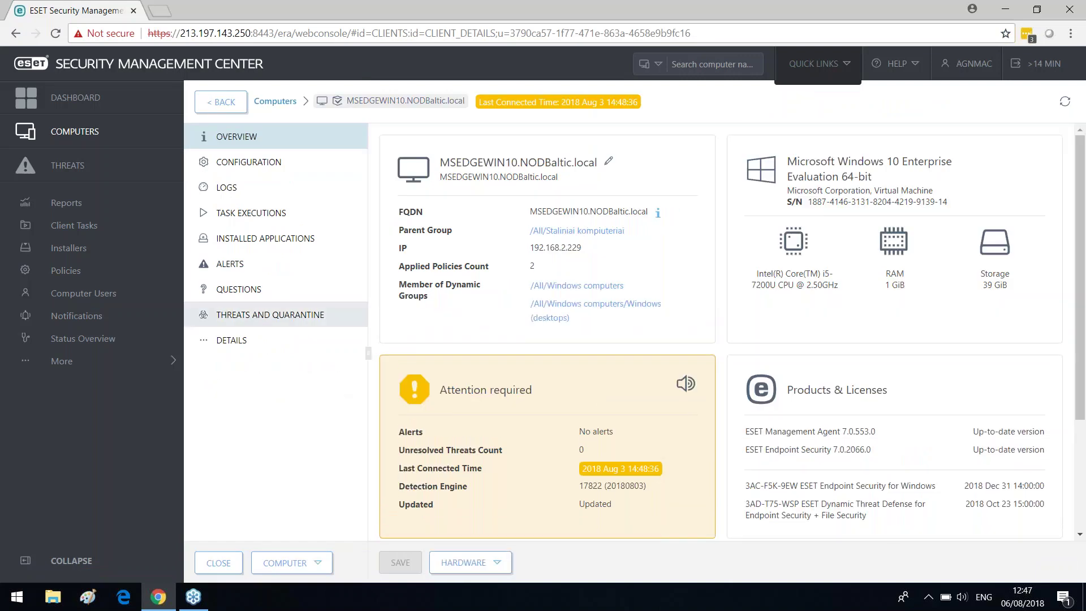
scroll(770, 421, down, 3)
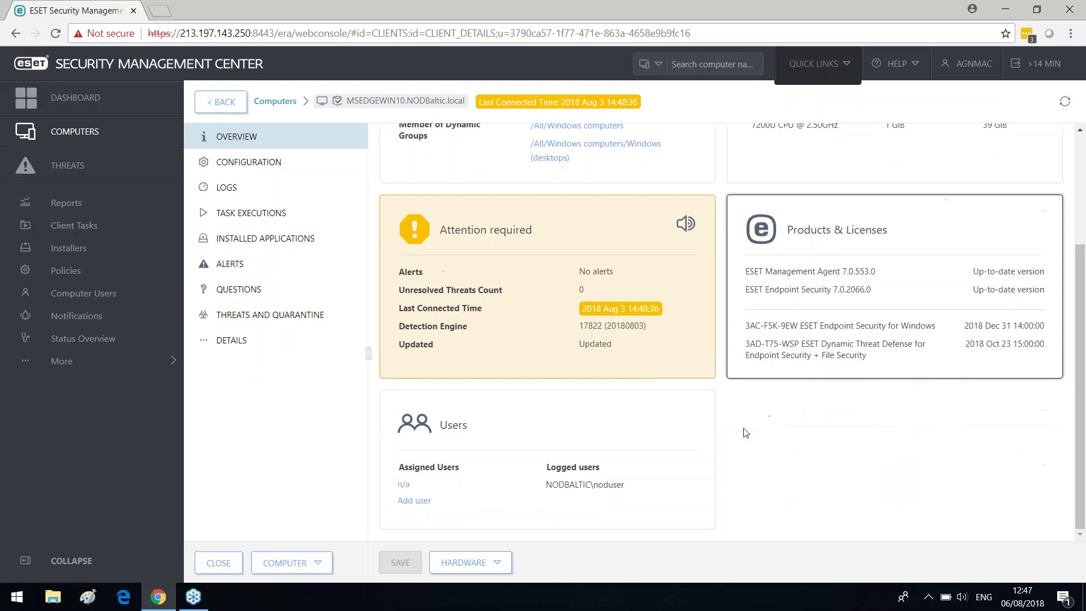
scroll(603, 314, up, 1)
scroll(700, 364, up, 1)
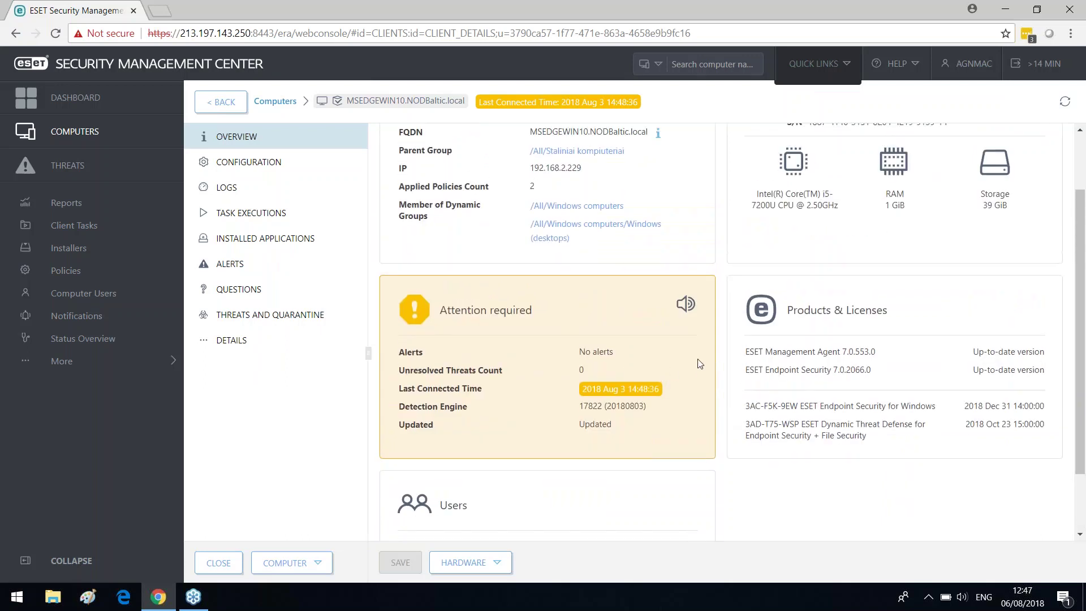
scroll(700, 364, up, 2)
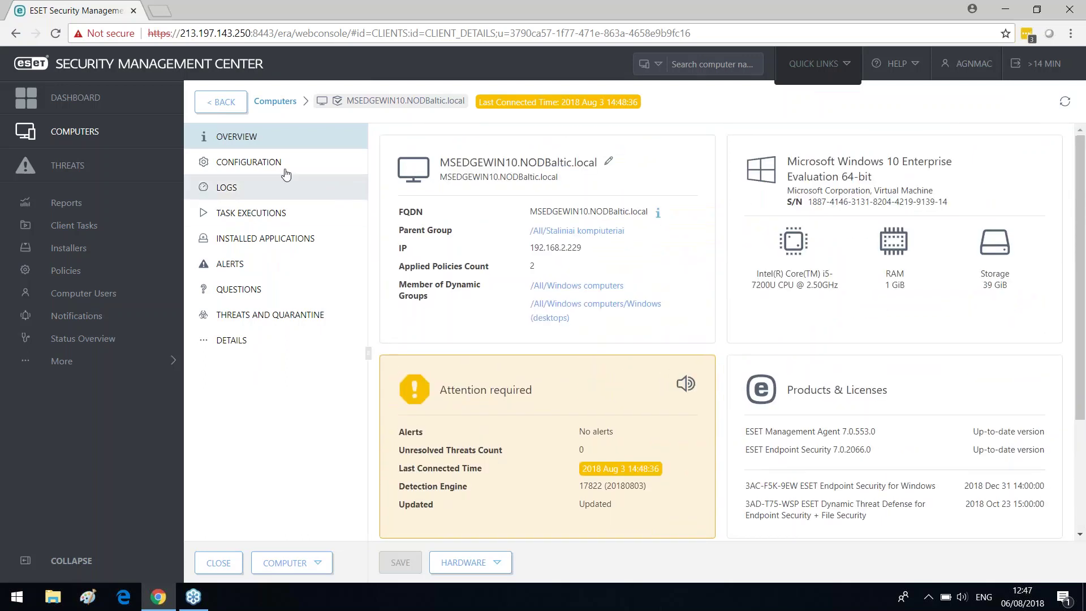
Review the computer's configuration, its applied policies and its SysInspector logs.
click(277, 164)
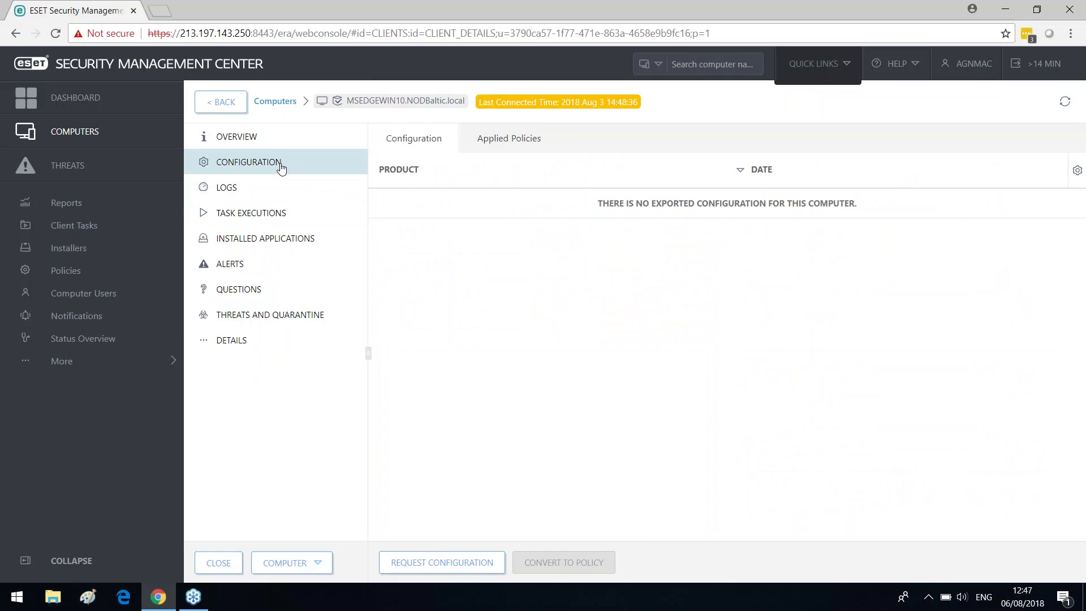
click(516, 138)
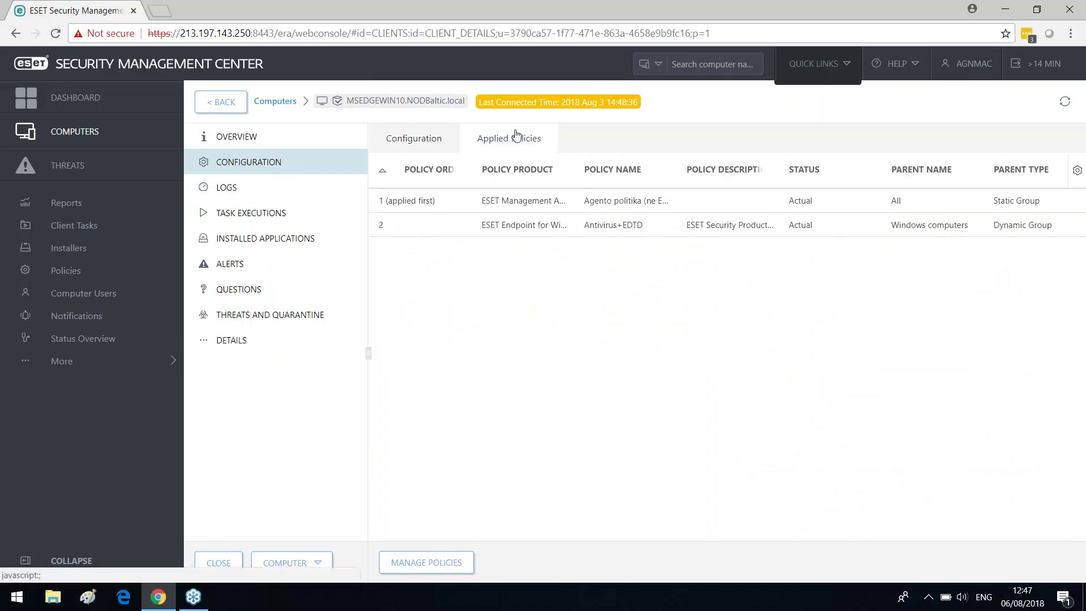
click(267, 195)
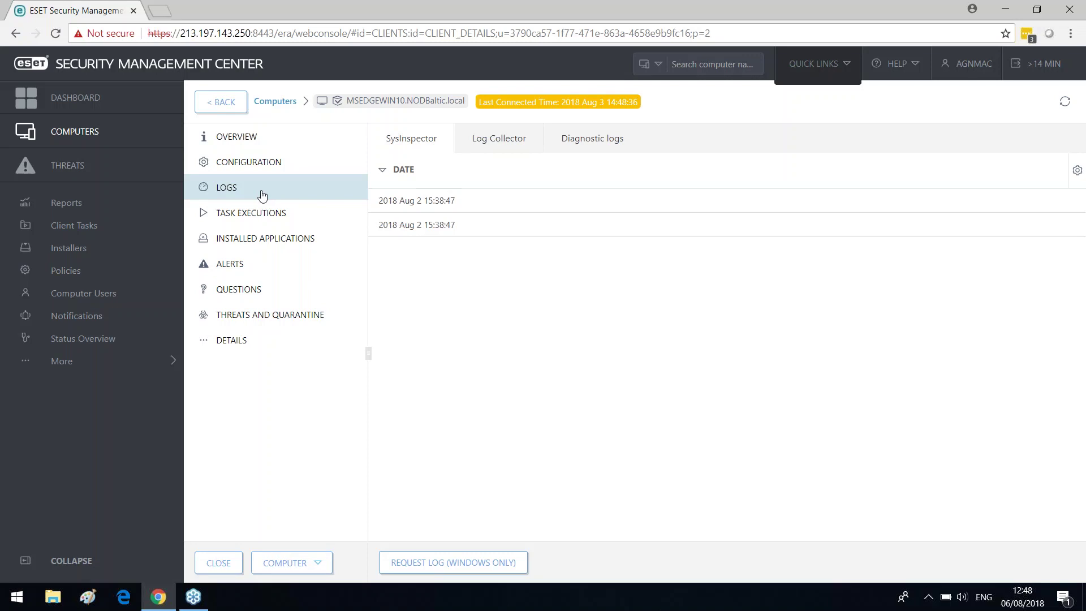
Review the computer's client task executions and its list of installed applications.
click(252, 211)
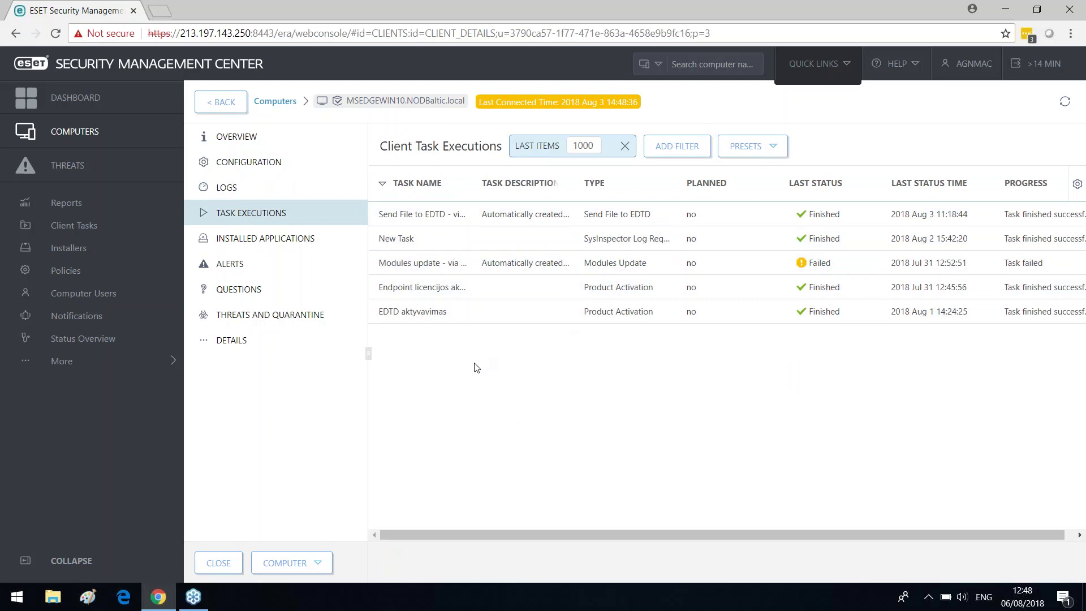
click(288, 243)
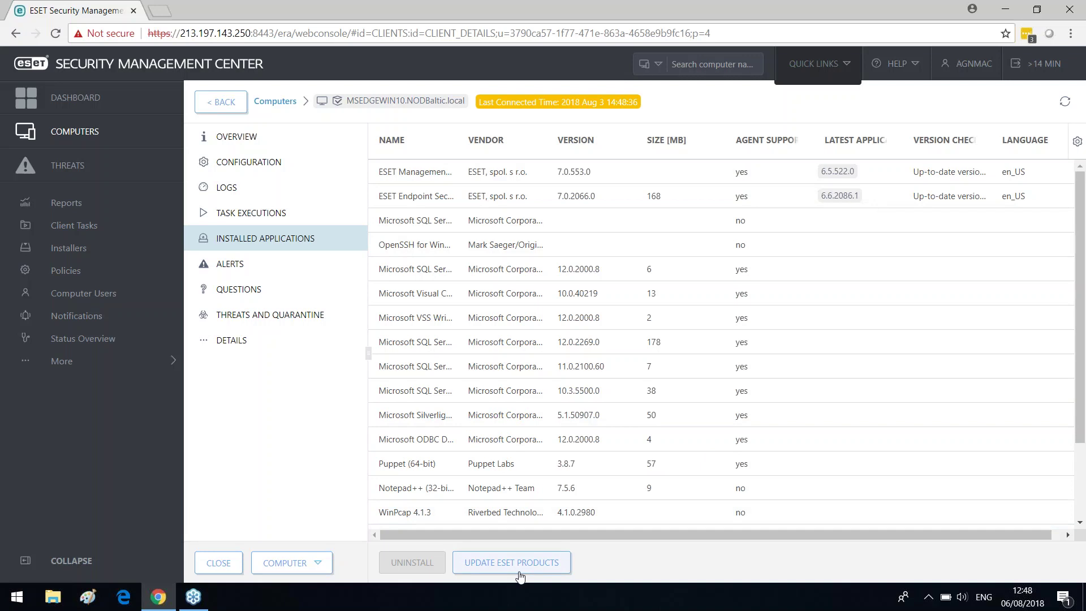
scroll(829, 272, down, 1)
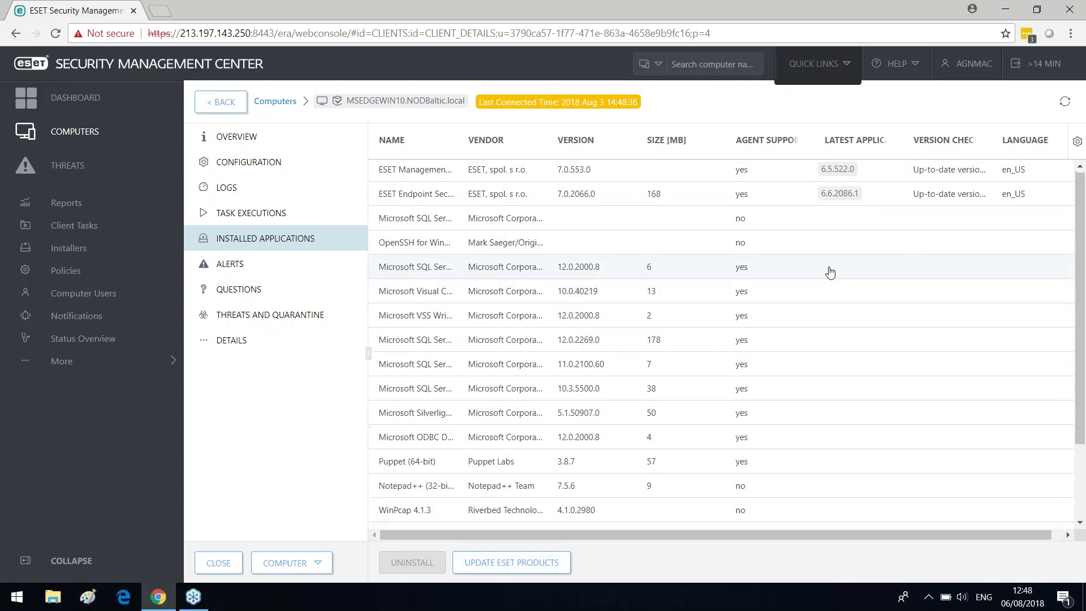
scroll(830, 272, down, 3)
scroll(829, 274, up, 4)
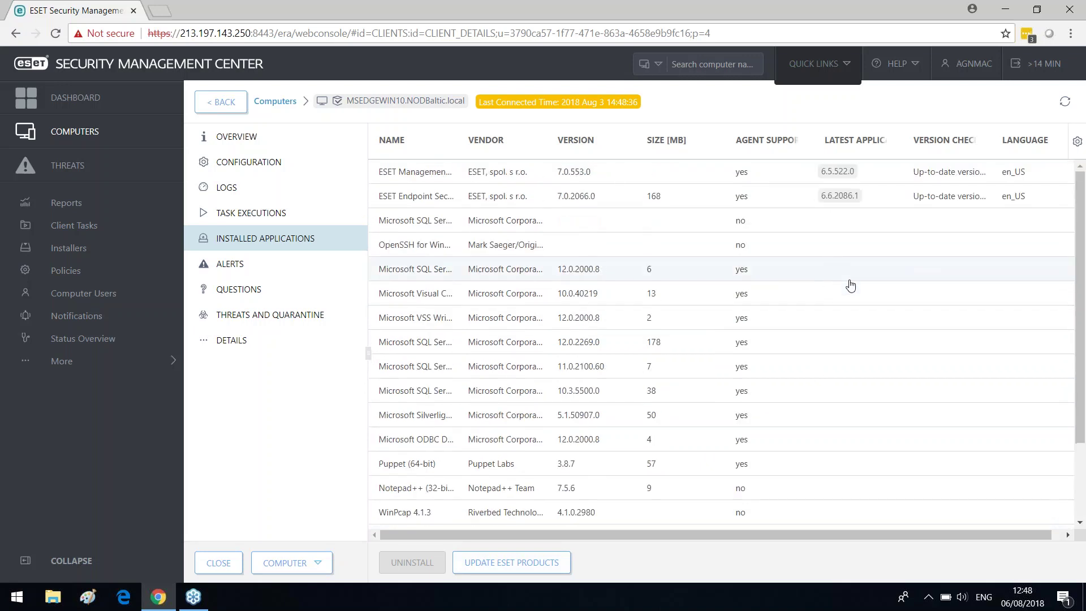
Review the computer's alerts, its questions, and its threats and quarantine.
click(291, 270)
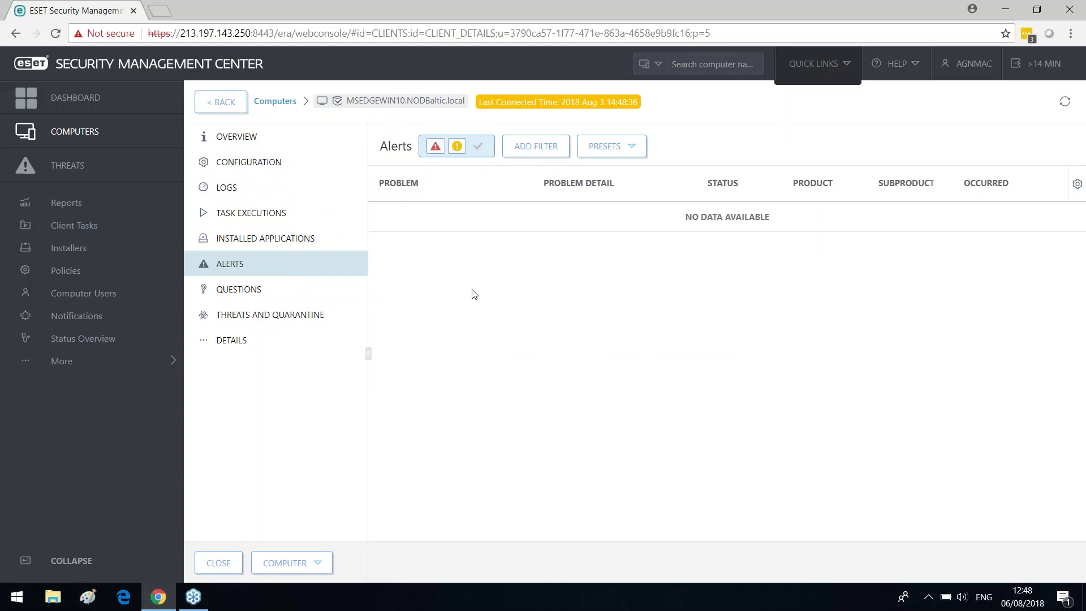
click(269, 294)
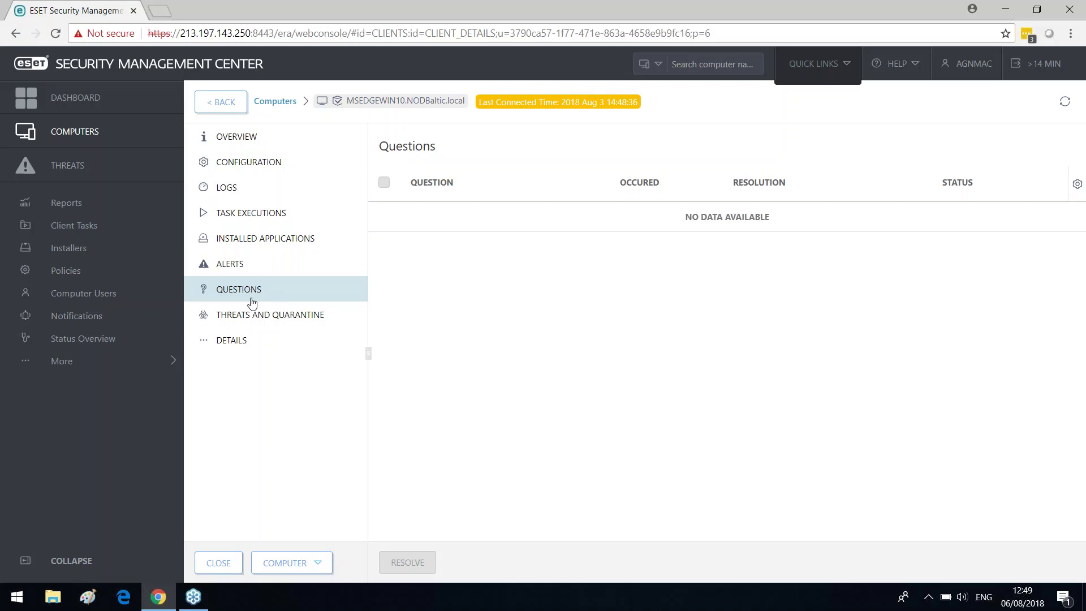
click(256, 313)
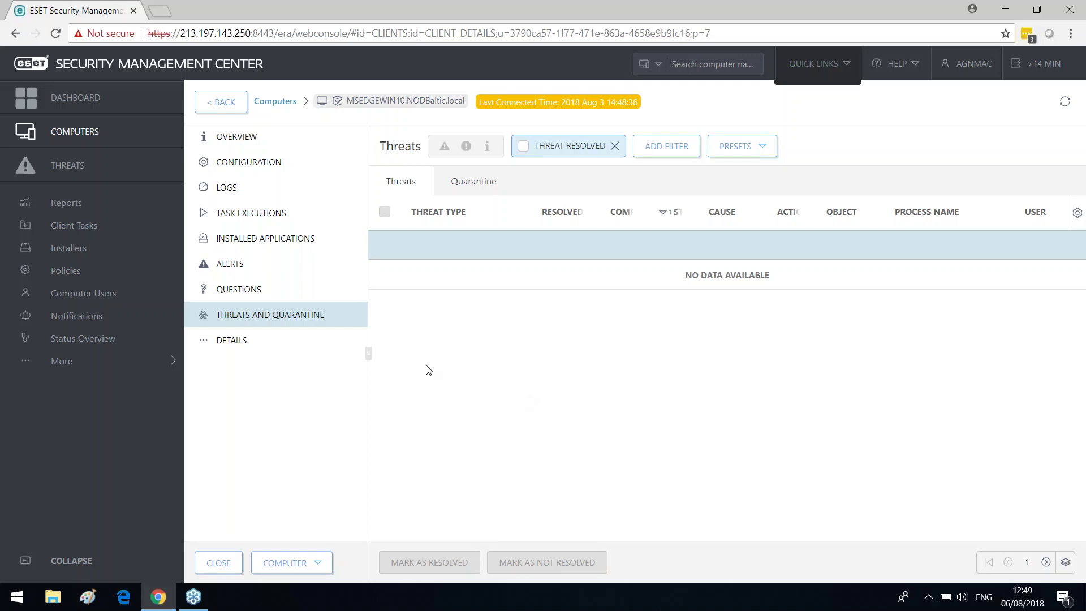
Review the computer's basic, hardware, and products and licenses details.
click(274, 340)
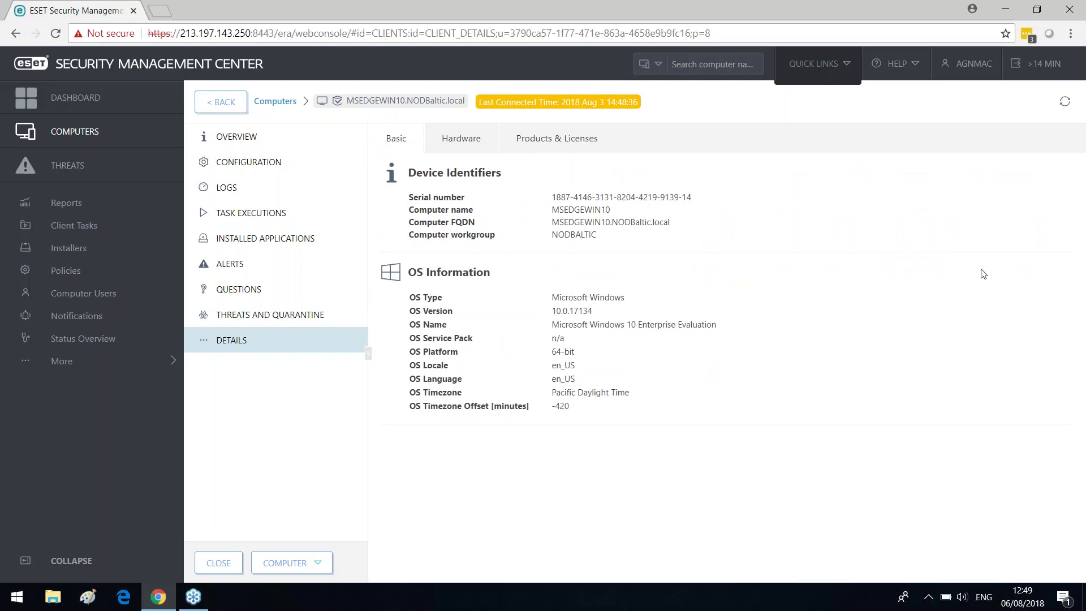
click(443, 138)
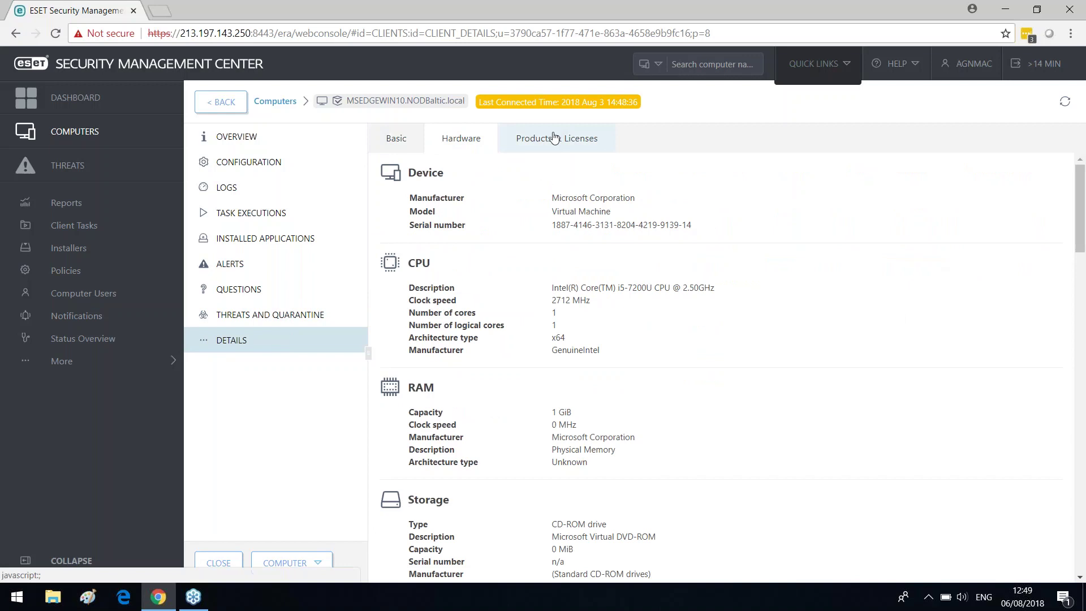
scroll(795, 218, down, 10)
scroll(797, 219, down, 10)
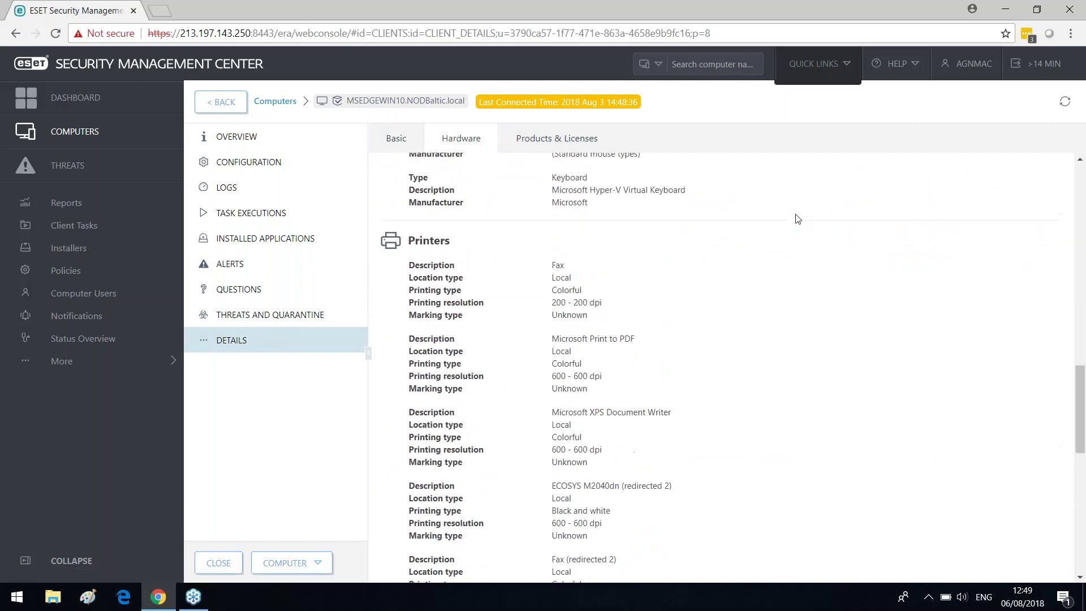
scroll(794, 220, up, 15)
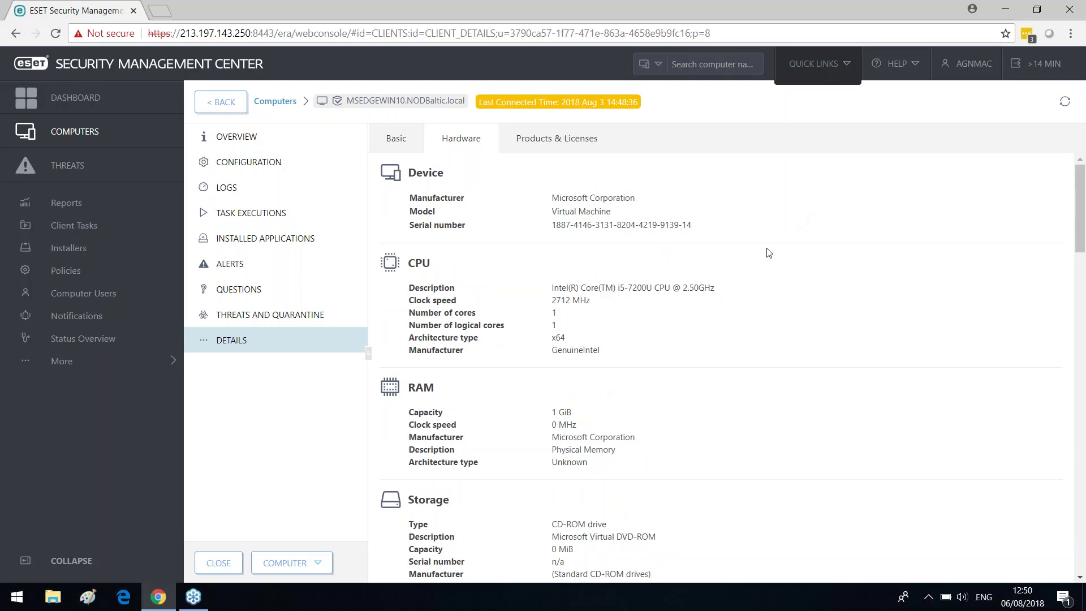
click(556, 139)
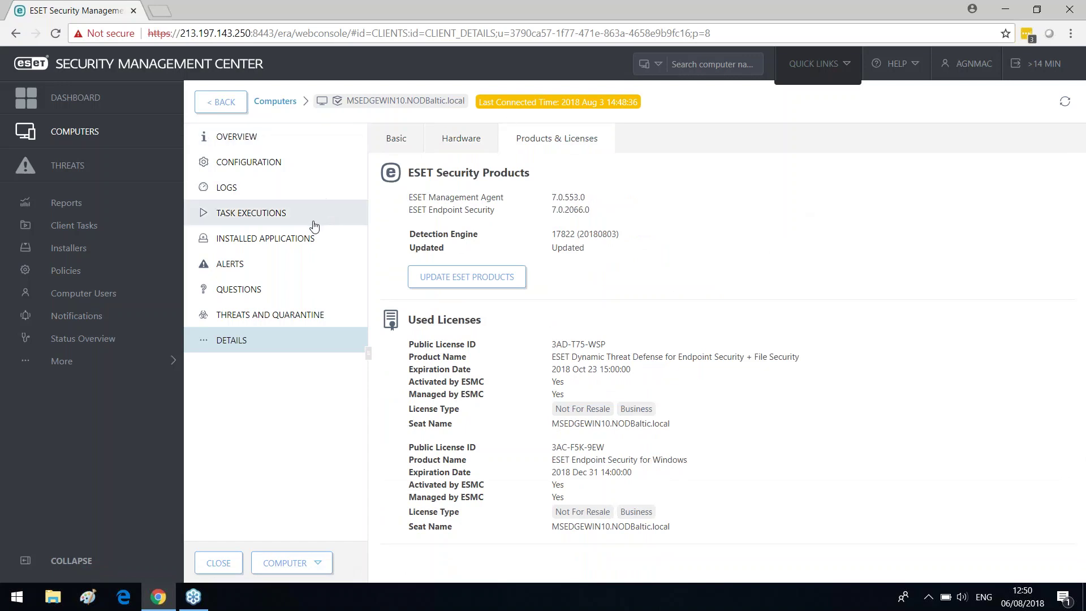
View the threats list, and collapse the report categories Antivirus threats, Automation, Computers and Dynamic Threat Defense to see the templates below.
click(130, 165)
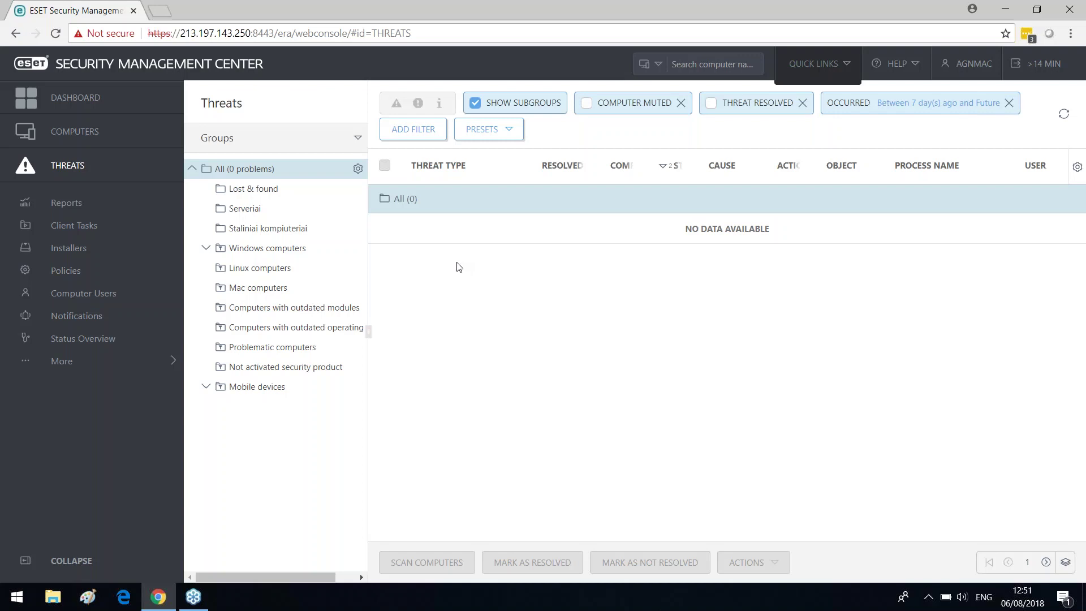
click(116, 208)
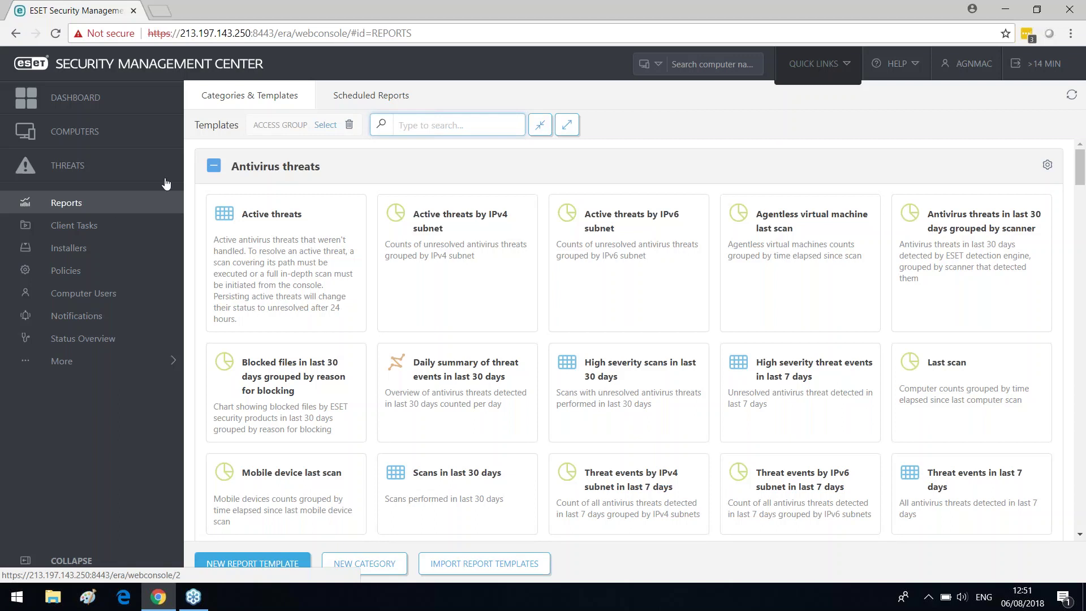
click(213, 167)
click(213, 215)
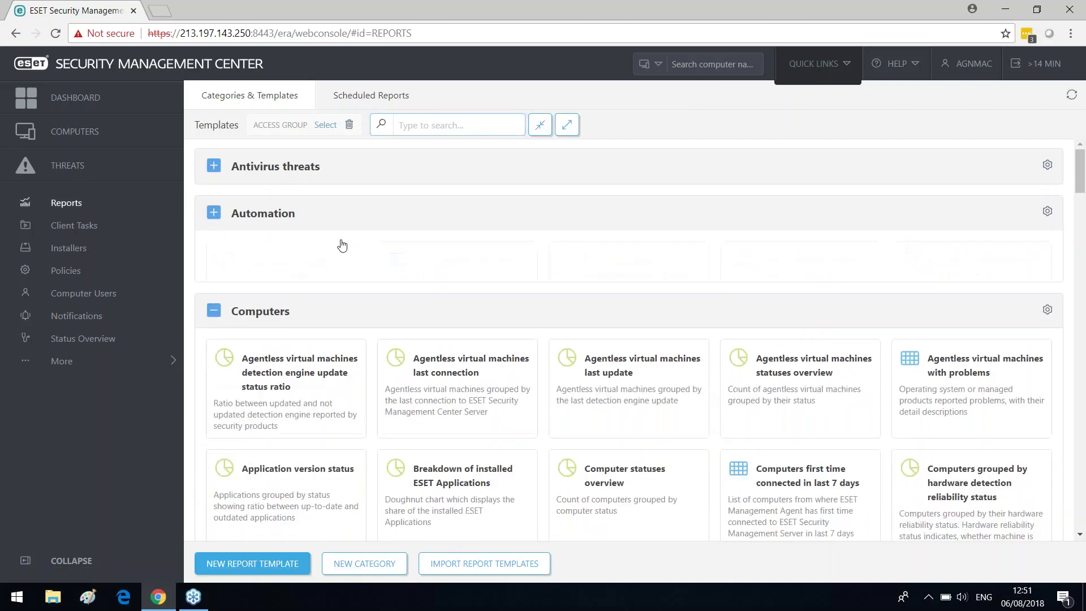
click(213, 260)
click(215, 306)
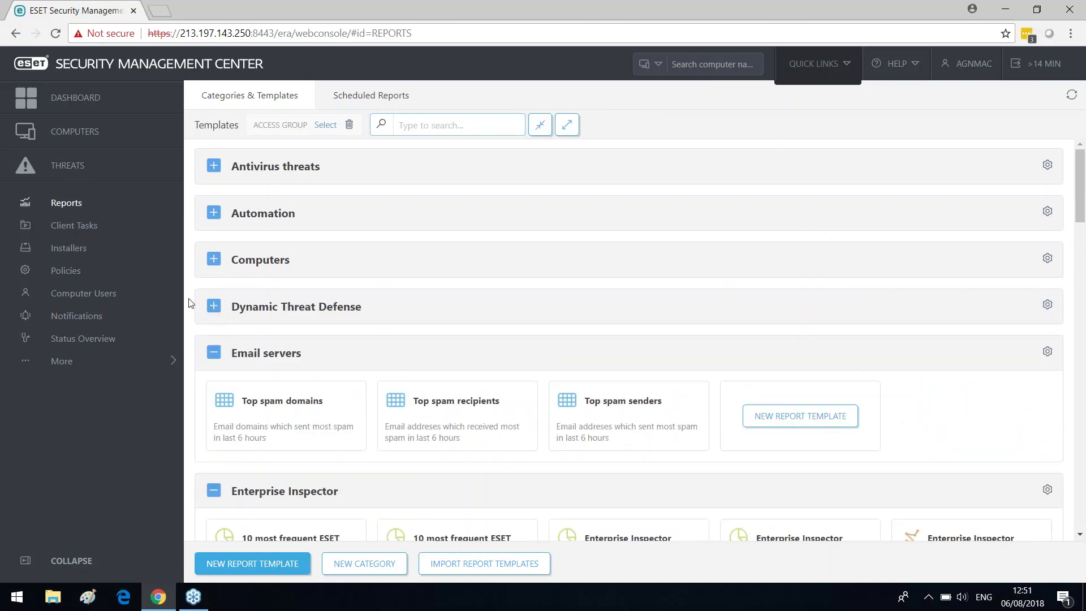
mouse_move(263, 418)
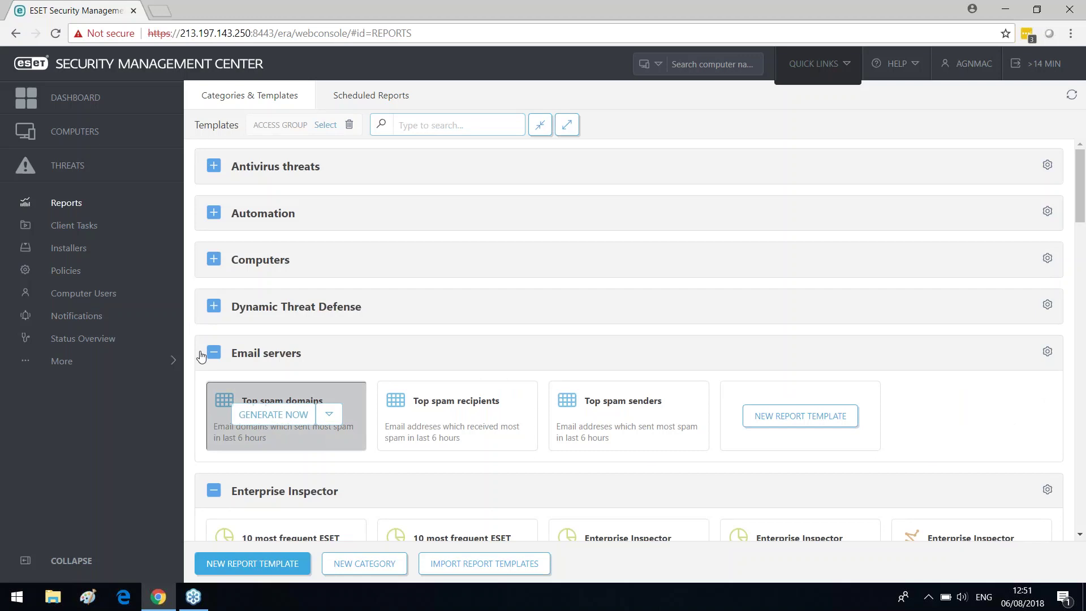
Examine the progress of the existing client tasks.
click(89, 230)
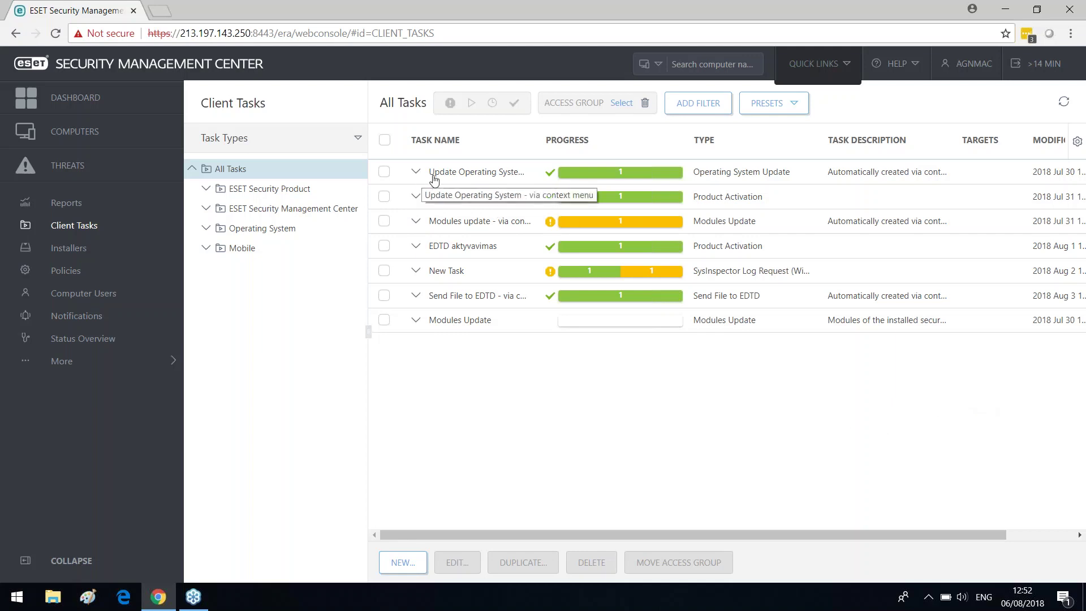
mouse_move(601, 181)
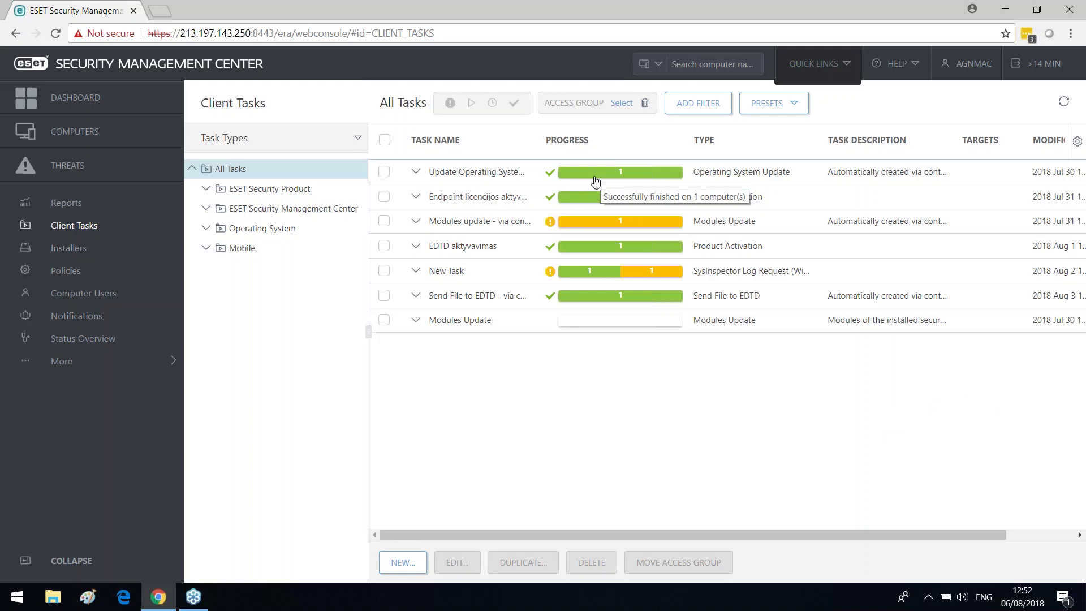
mouse_move(657, 228)
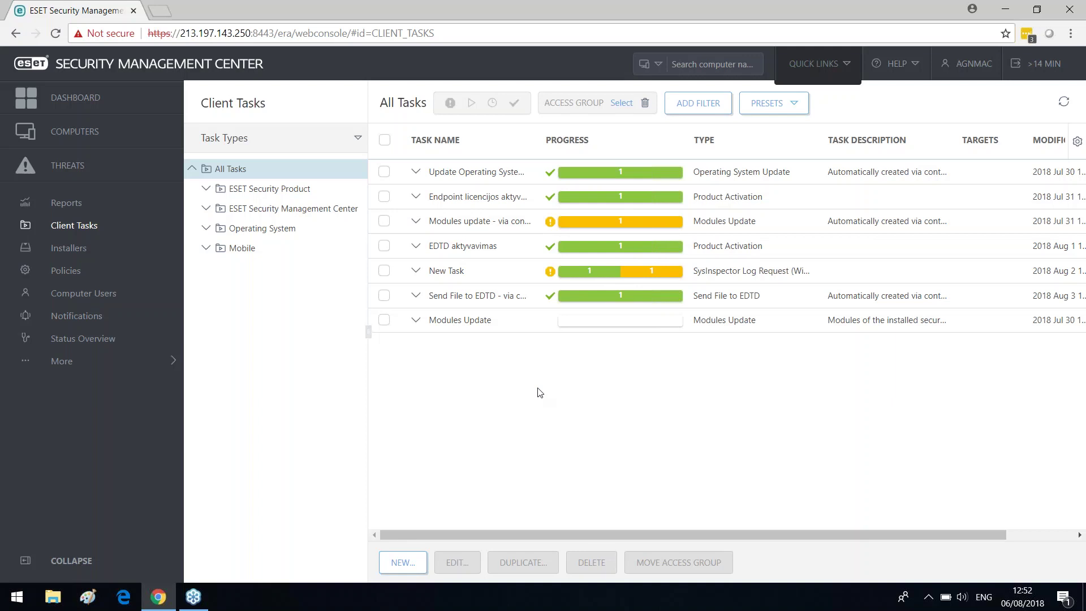
Start a new client task, review the available task types, and cancel it.
click(412, 565)
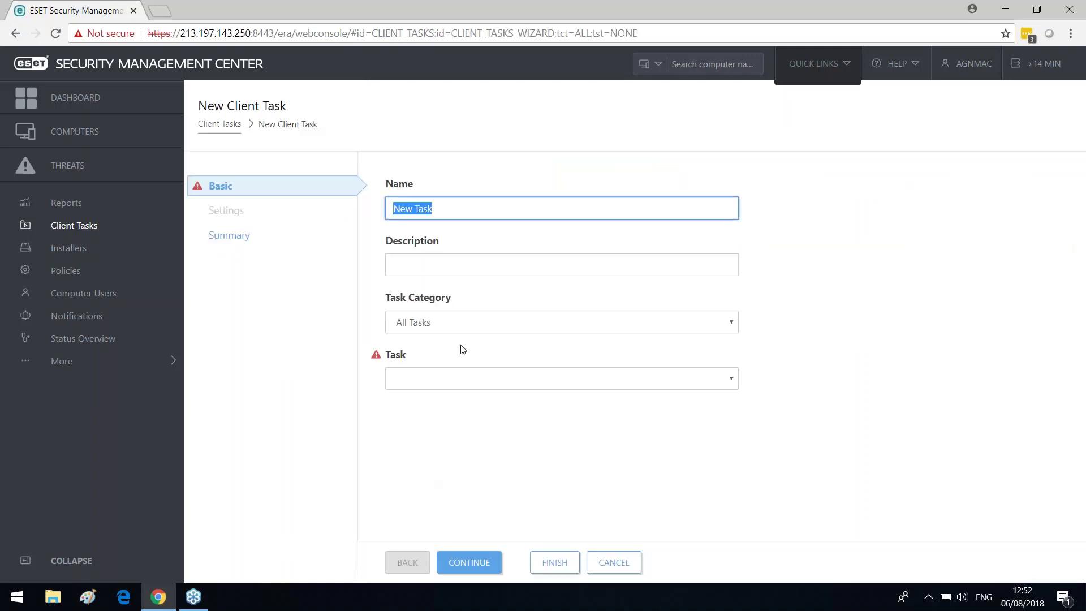
click(418, 376)
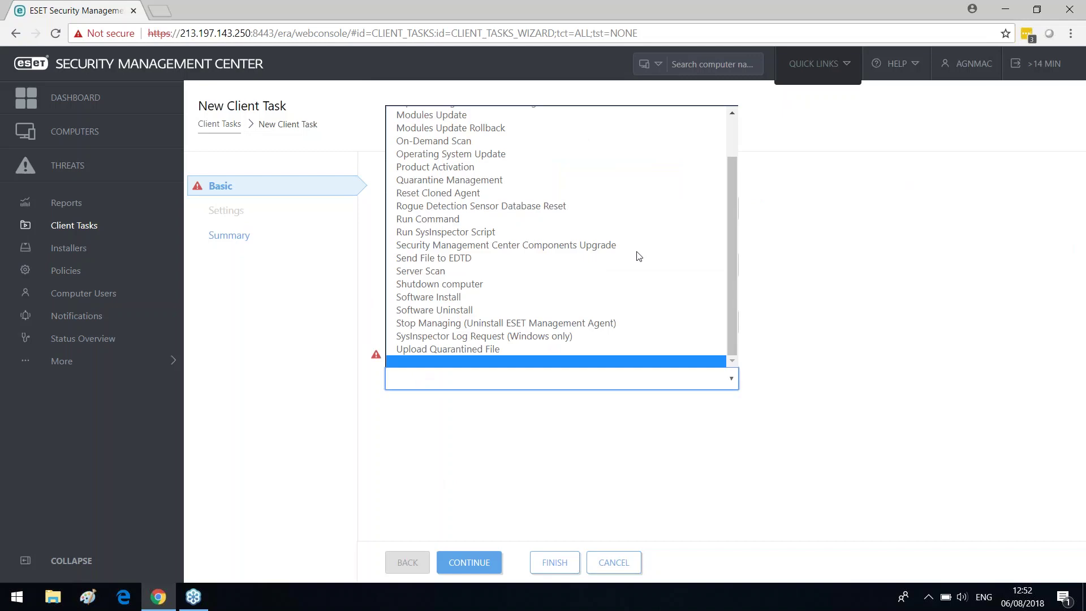
scroll(697, 186, up, 2)
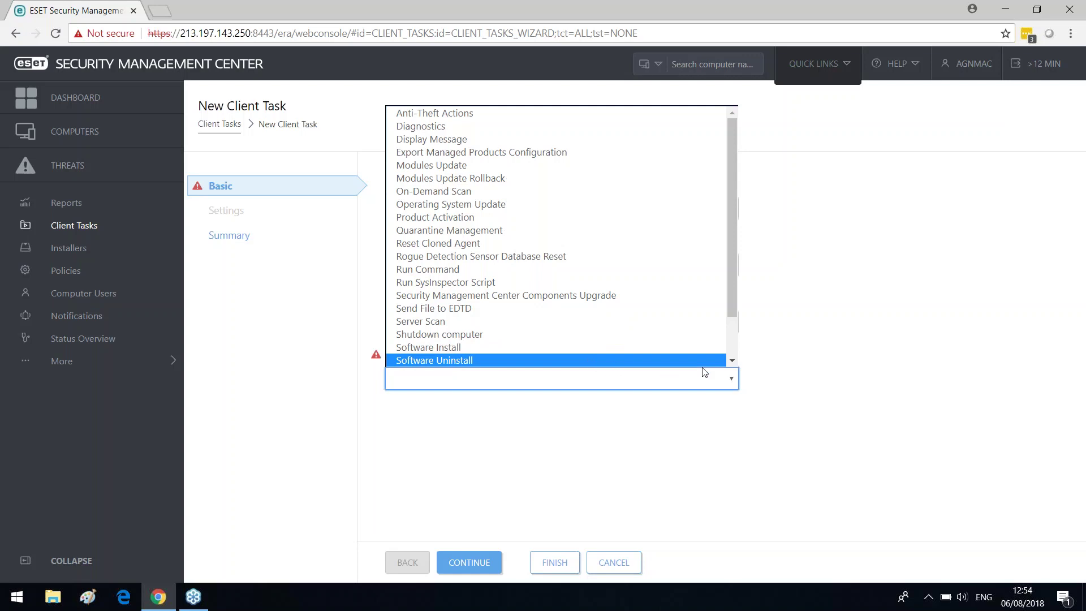
click(734, 361)
click(734, 360)
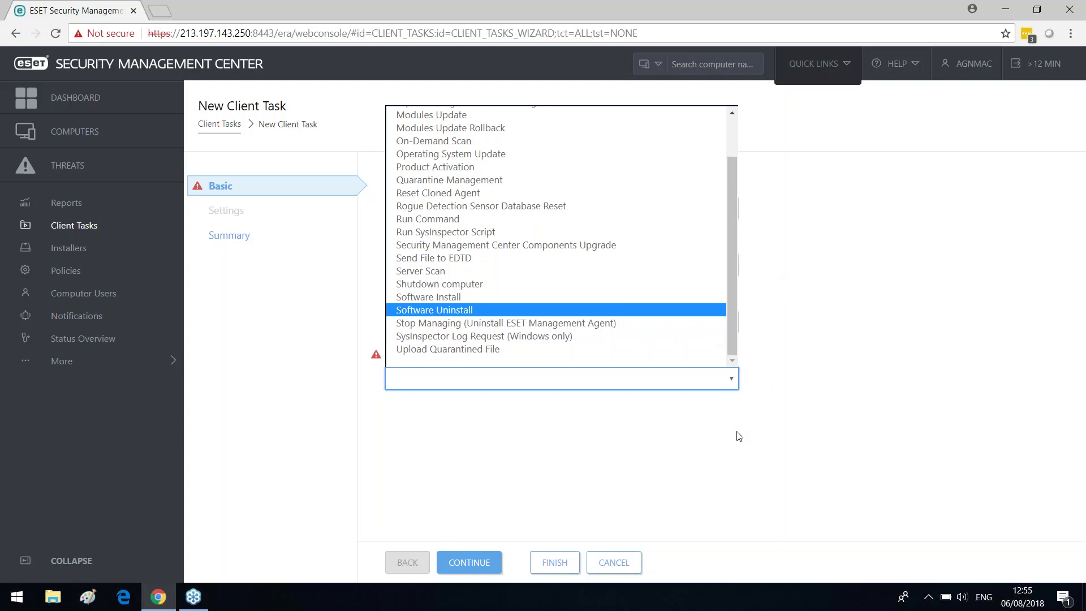
click(629, 565)
click(613, 563)
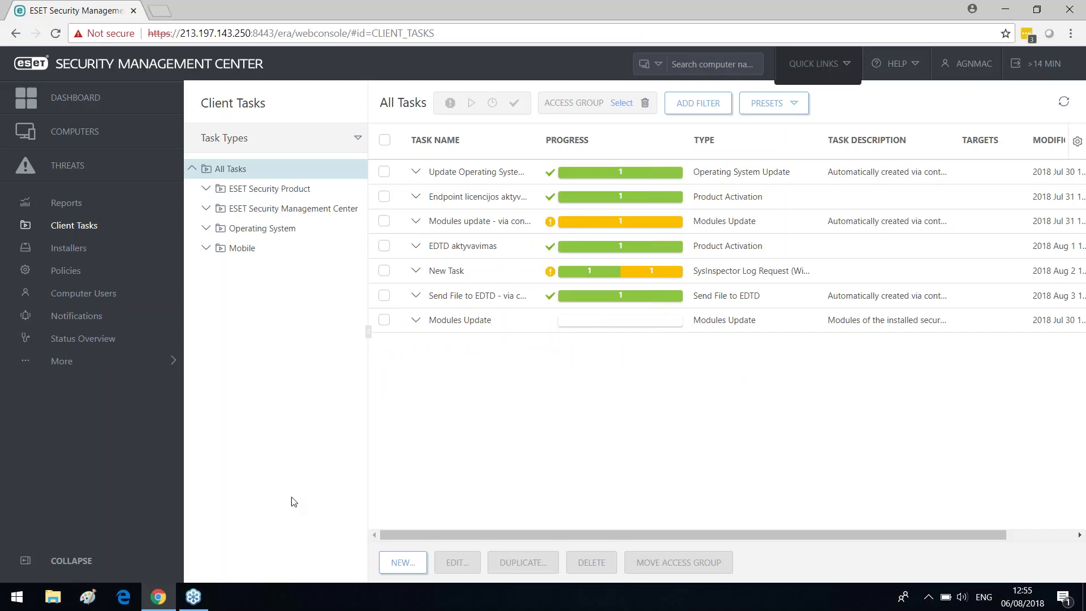
View the installers list, and start a new policy with the settings for ESET Endpoint for Windows.
click(78, 252)
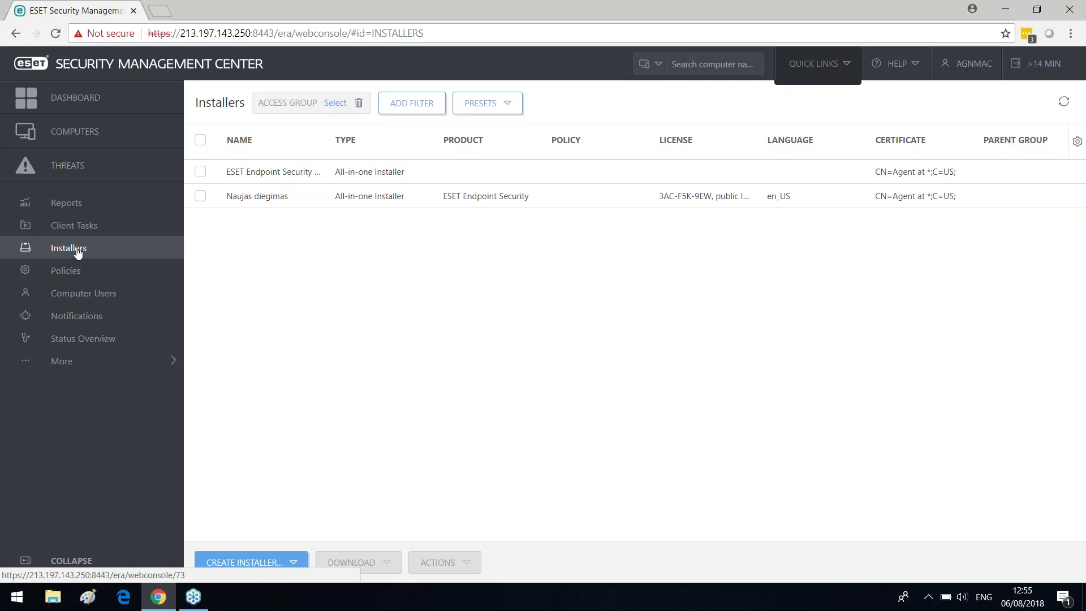
click(75, 279)
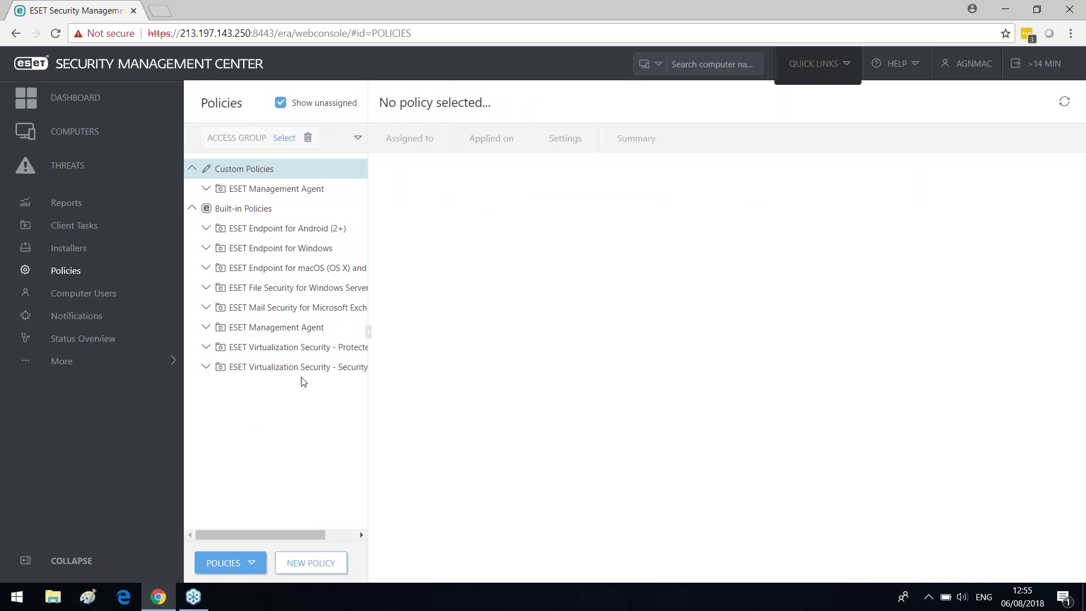
click(300, 565)
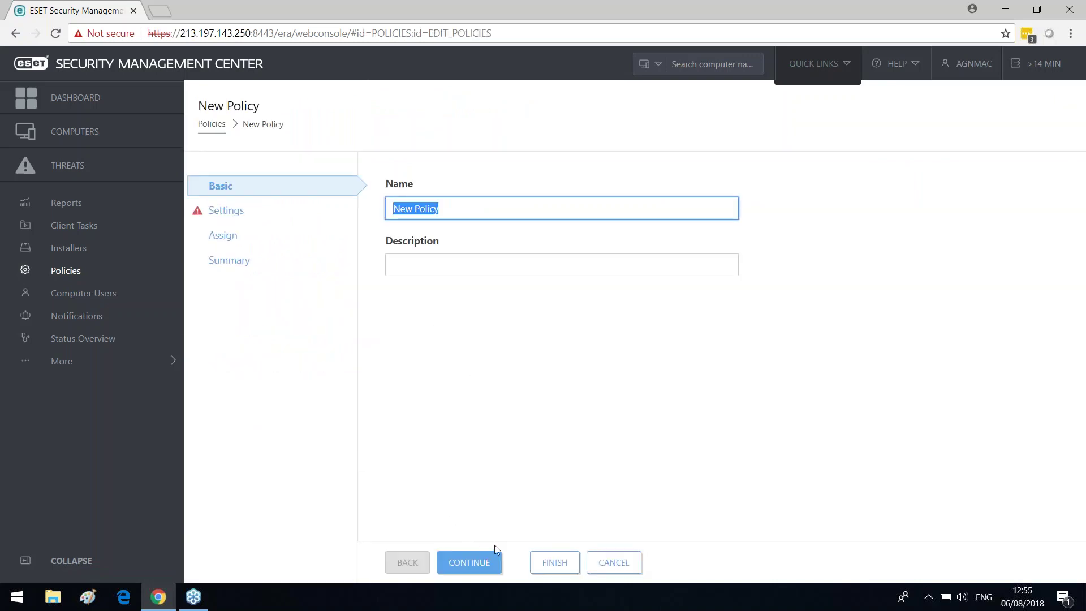
click(460, 566)
click(636, 189)
click(627, 219)
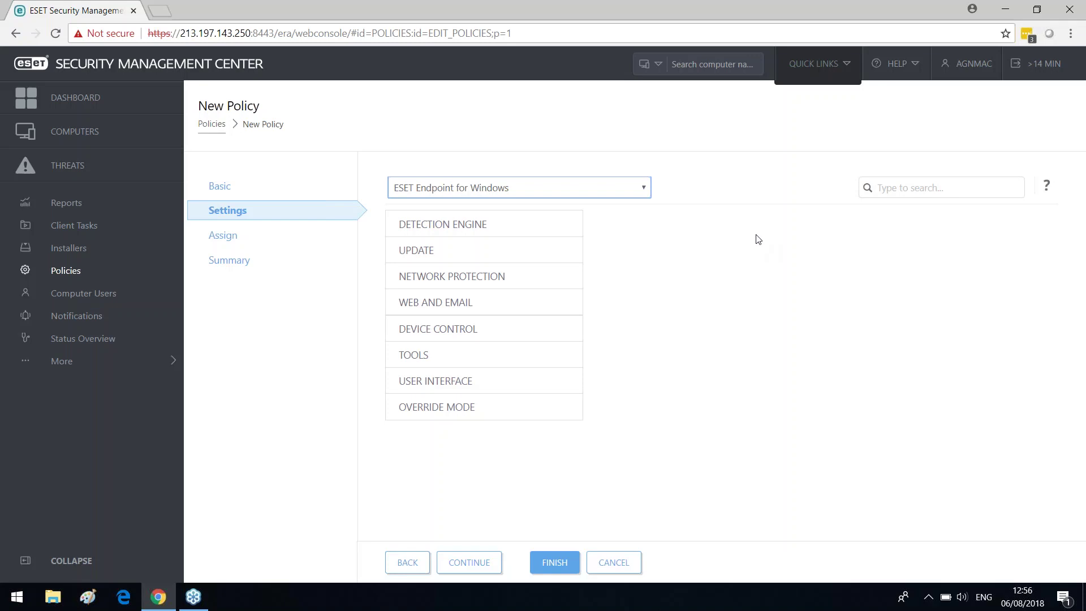
Review the policy's settings from Detection Engine and Update through User Interface and Override Mode, and cancel the new policy.
click(470, 226)
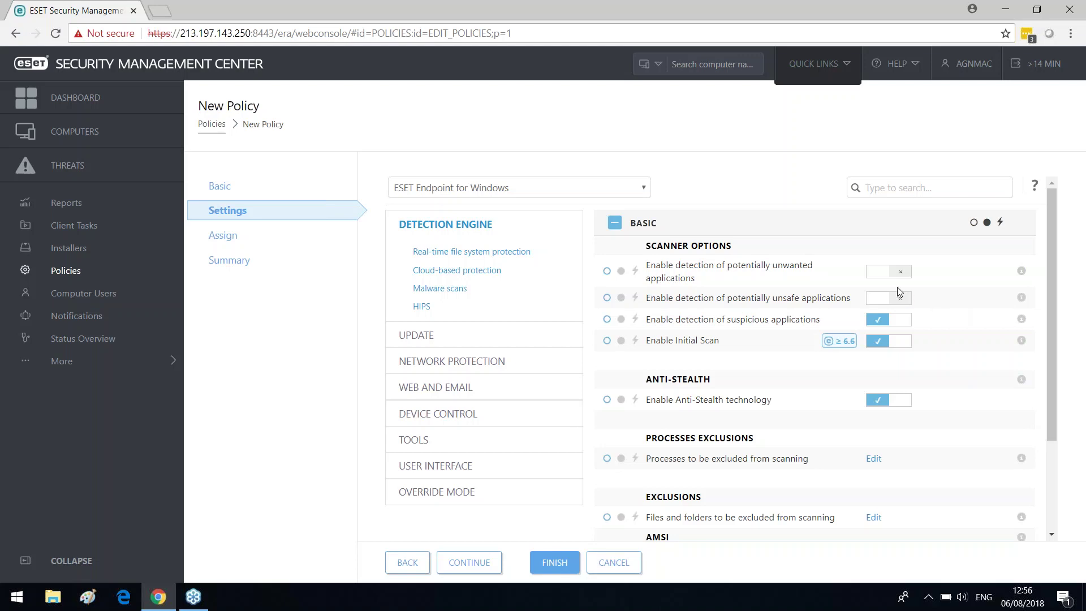
click(474, 339)
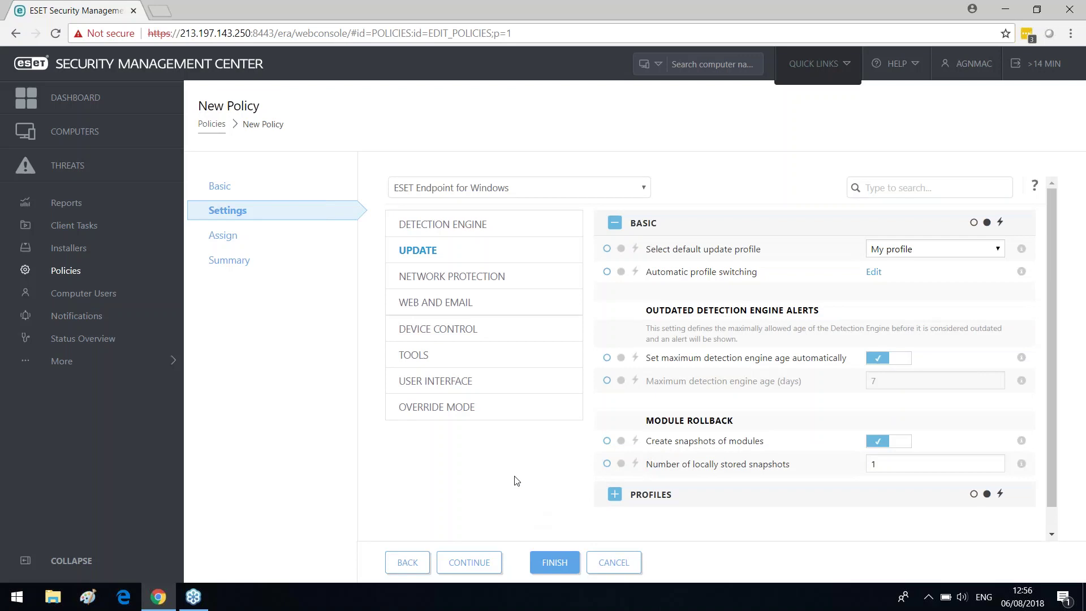
click(459, 280)
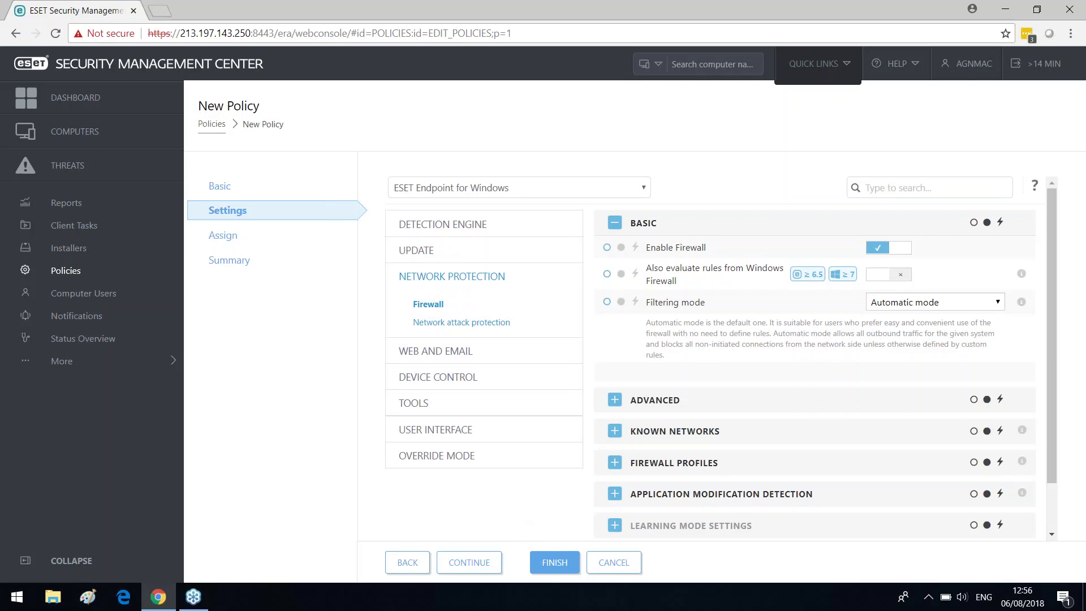
click(435, 351)
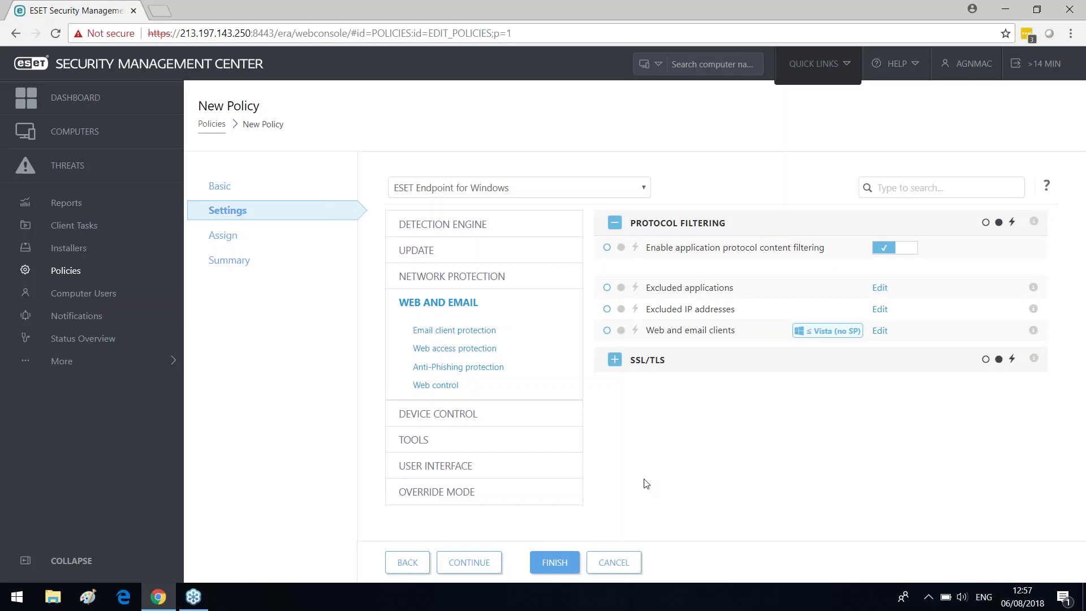
click(440, 417)
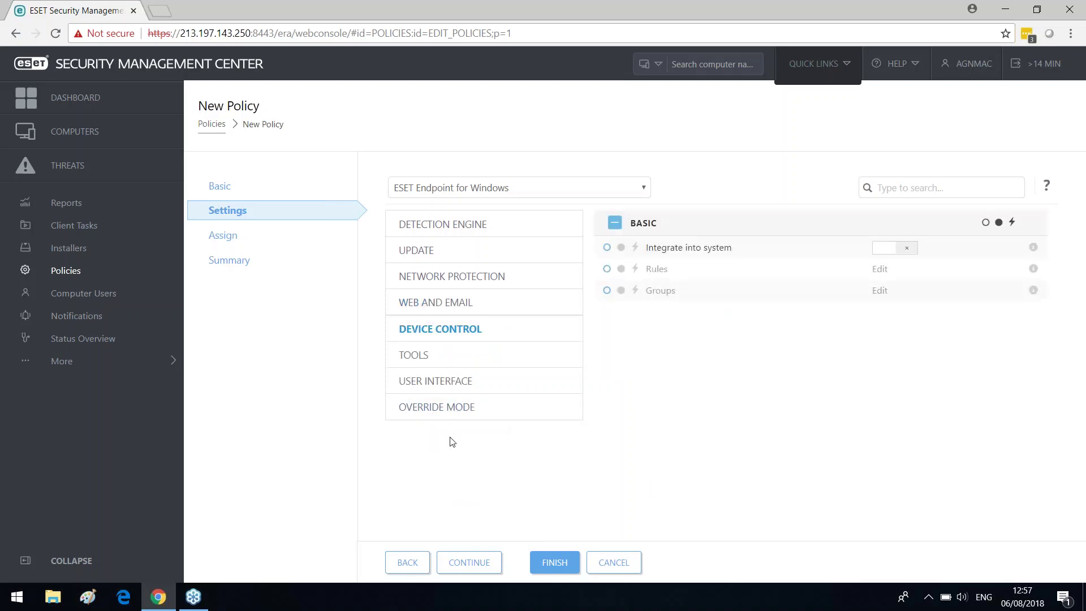
click(439, 361)
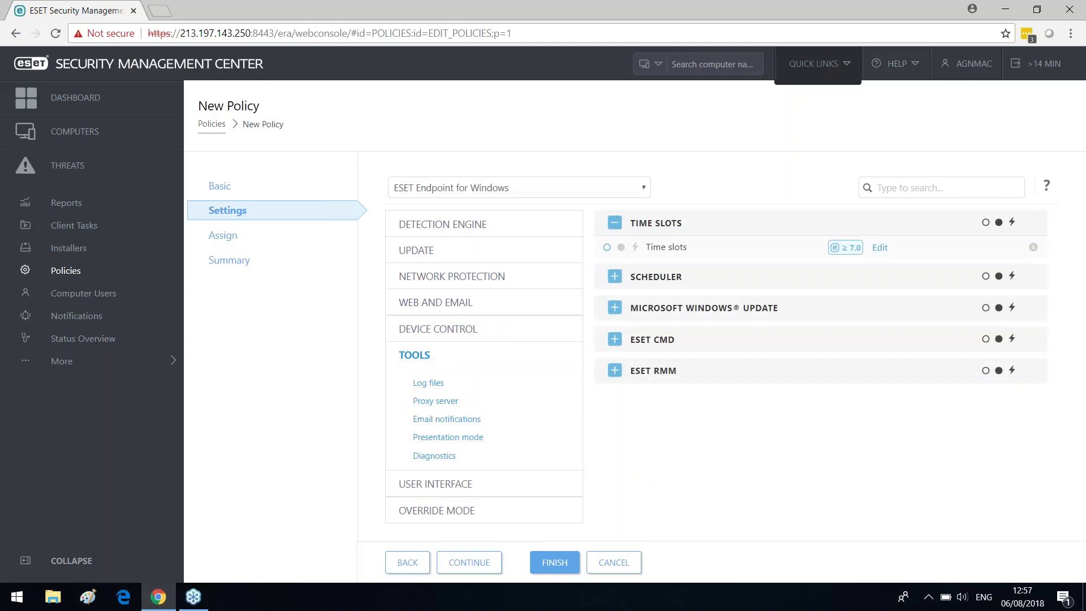
click(435, 484)
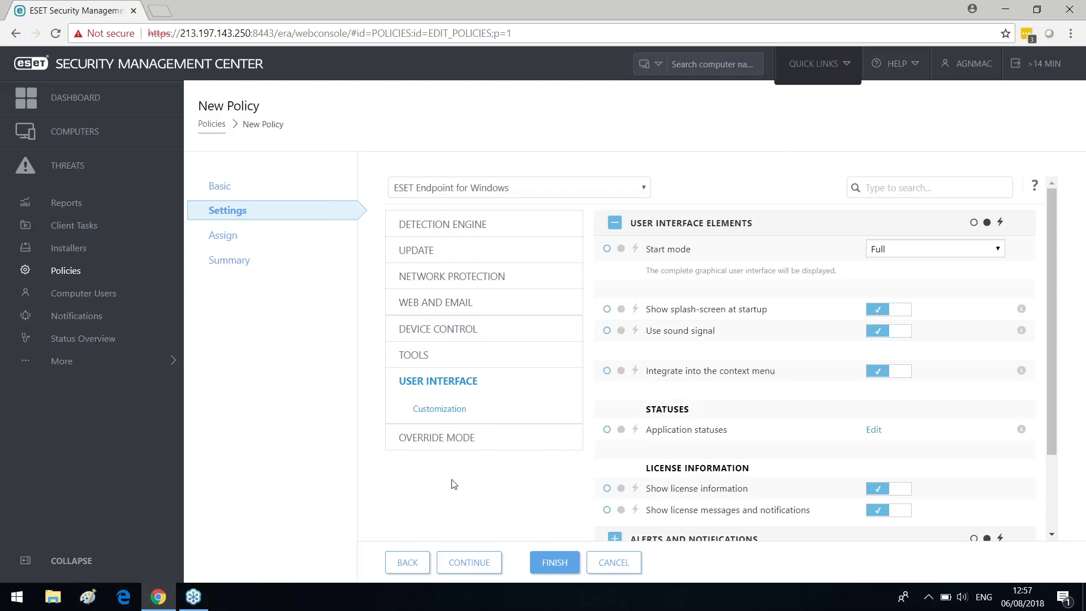
click(446, 444)
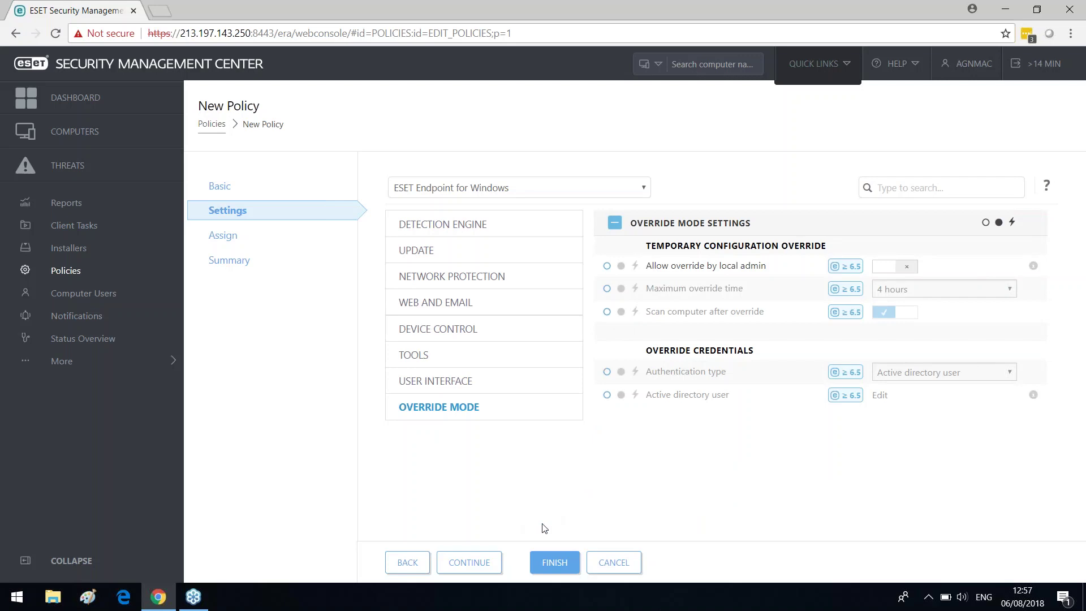
click(626, 573)
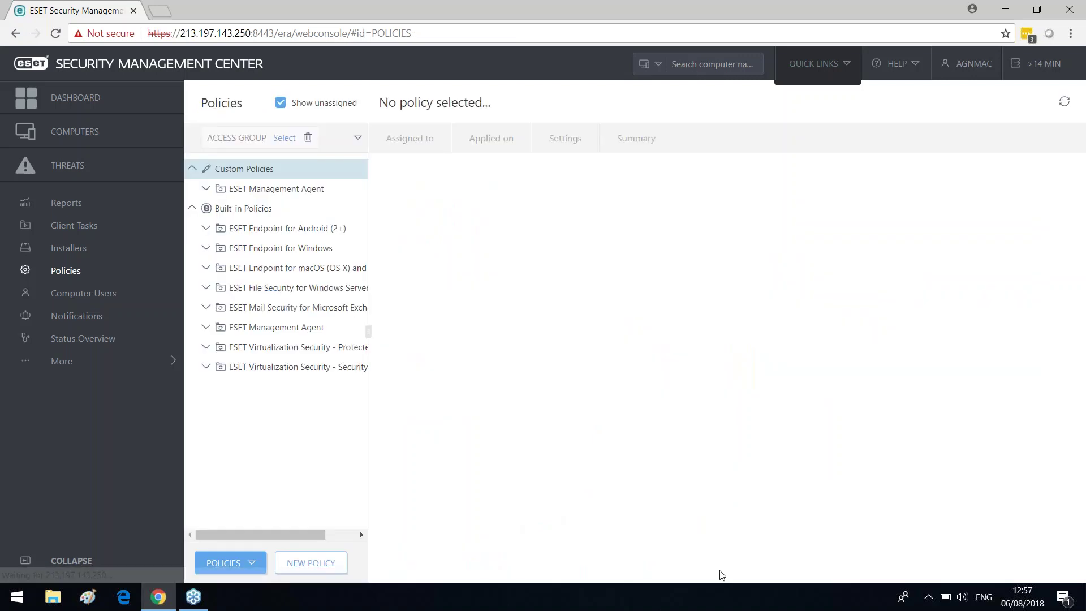
Hide the unassigned policies in the policy list and show them again.
click(280, 103)
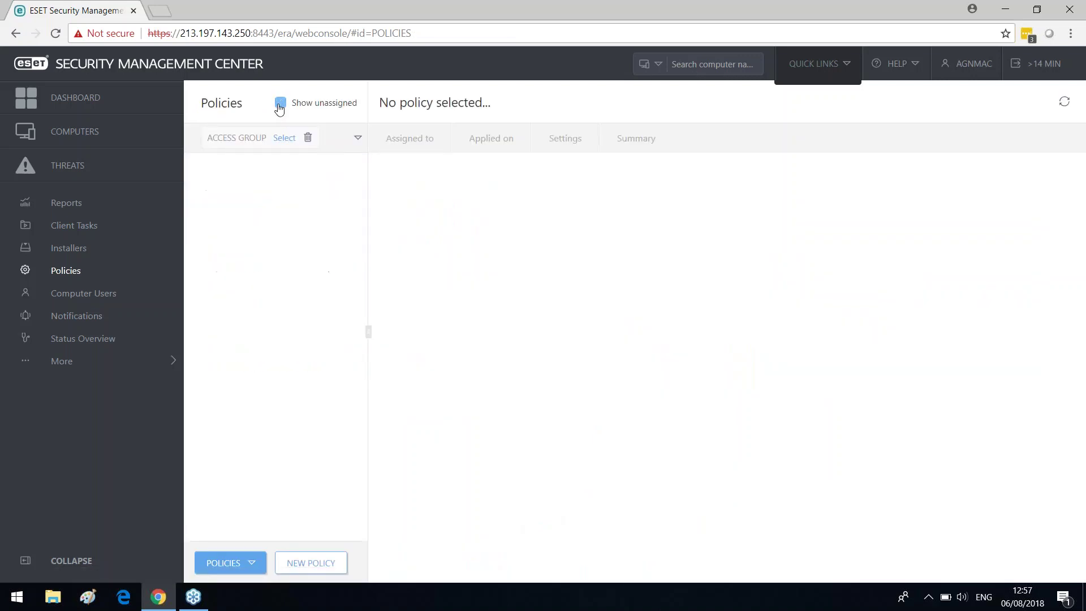
click(280, 105)
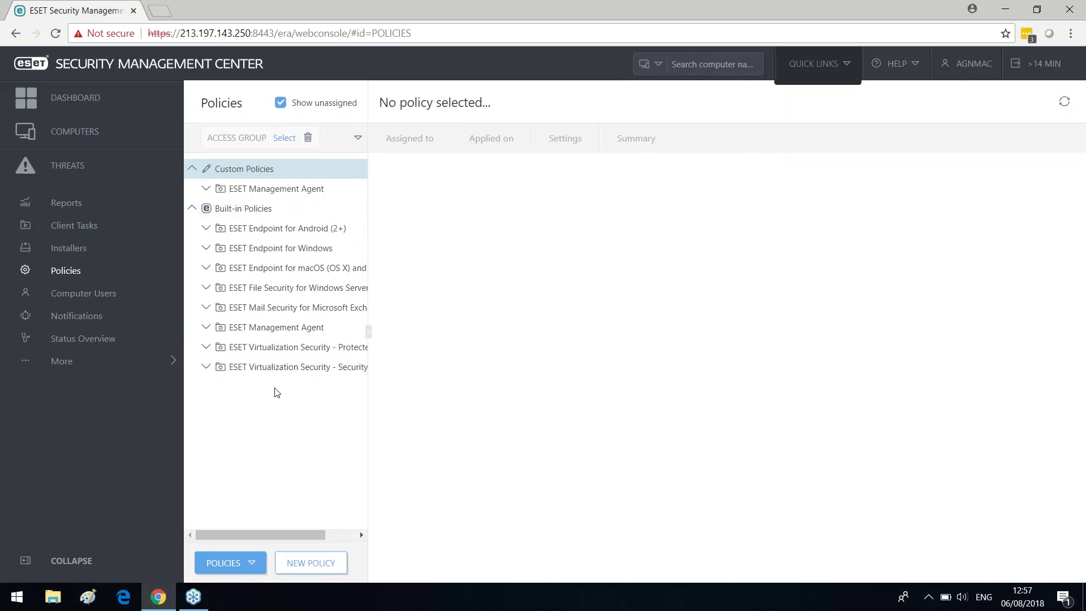
Review the Computer Users and Notifications lists, and examine the sections of the Status Overview through External Services and Questions.
click(88, 294)
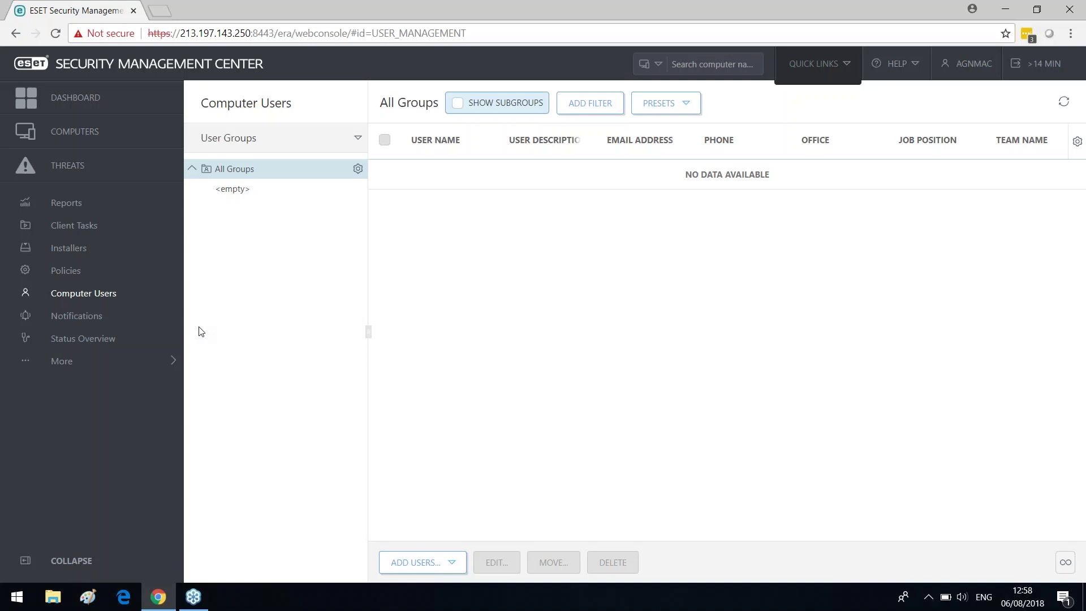
click(113, 318)
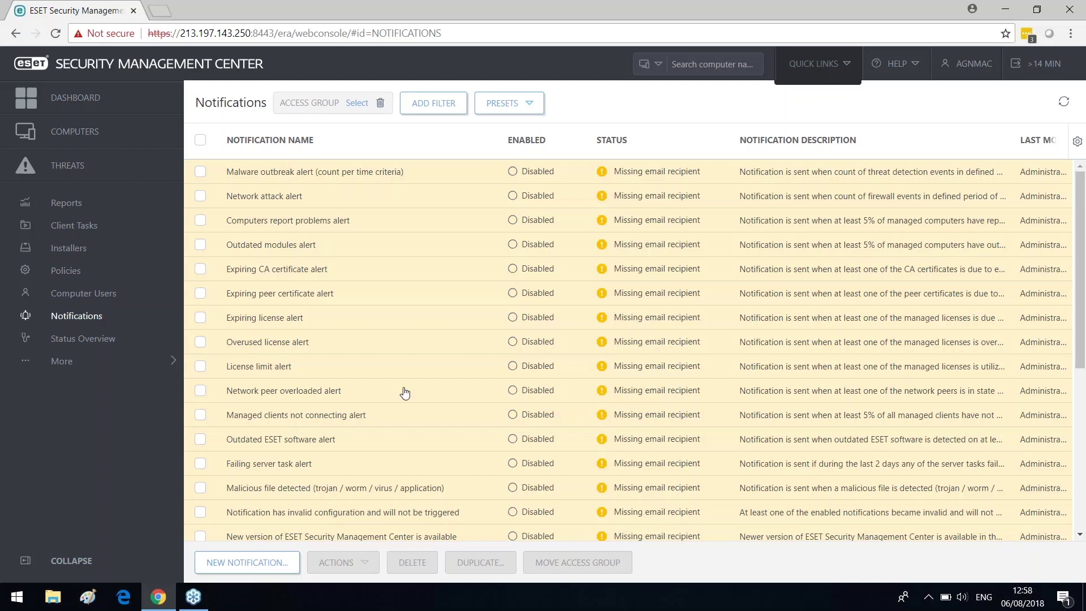
click(79, 346)
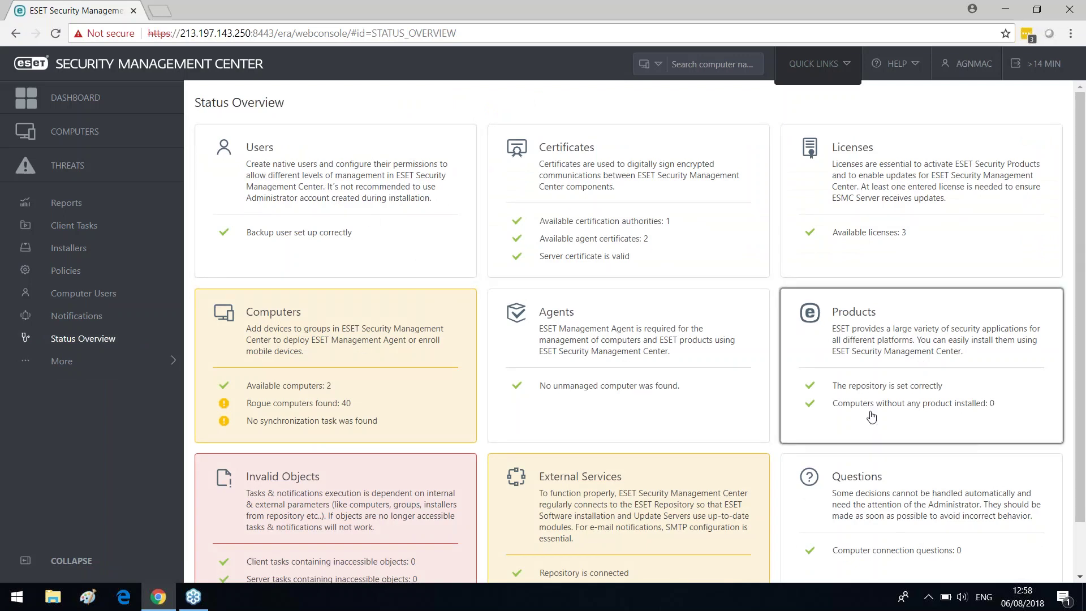
scroll(803, 461, down, 2)
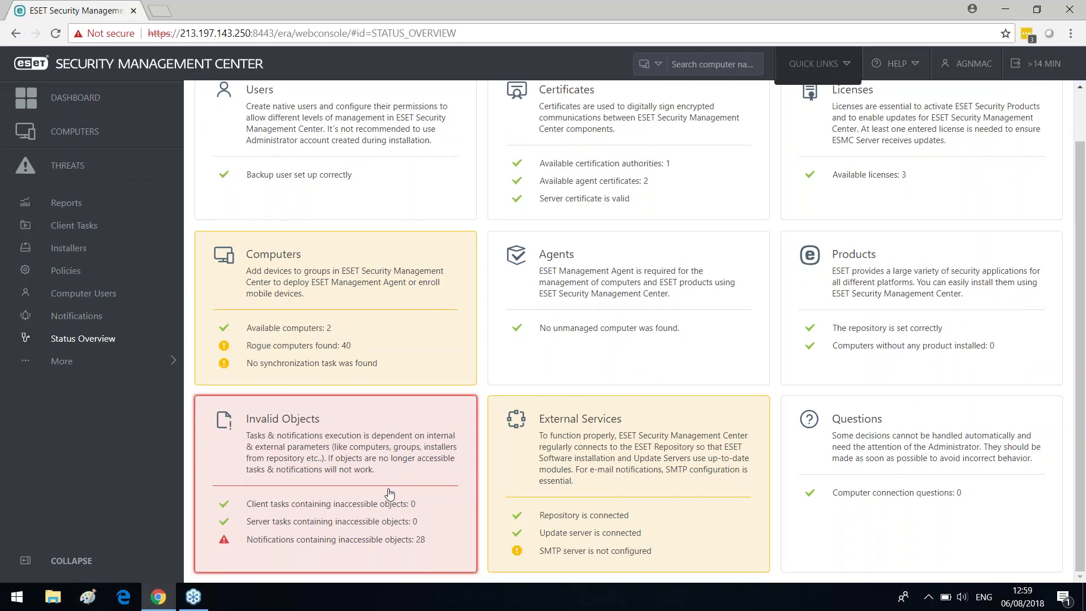
View the computer groups and the list of dynamic group templates.
click(105, 374)
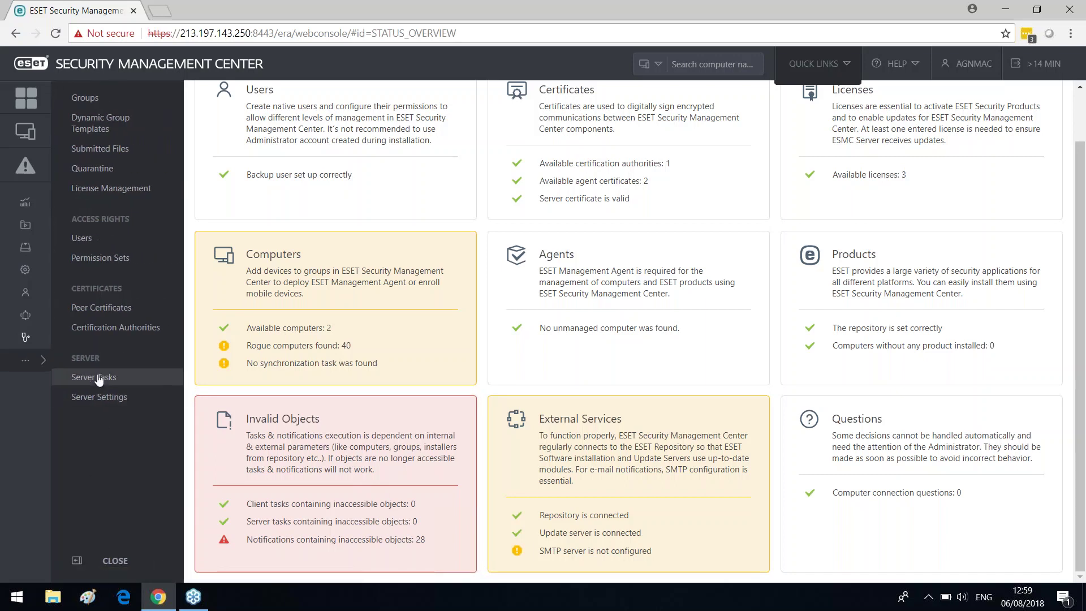
click(90, 99)
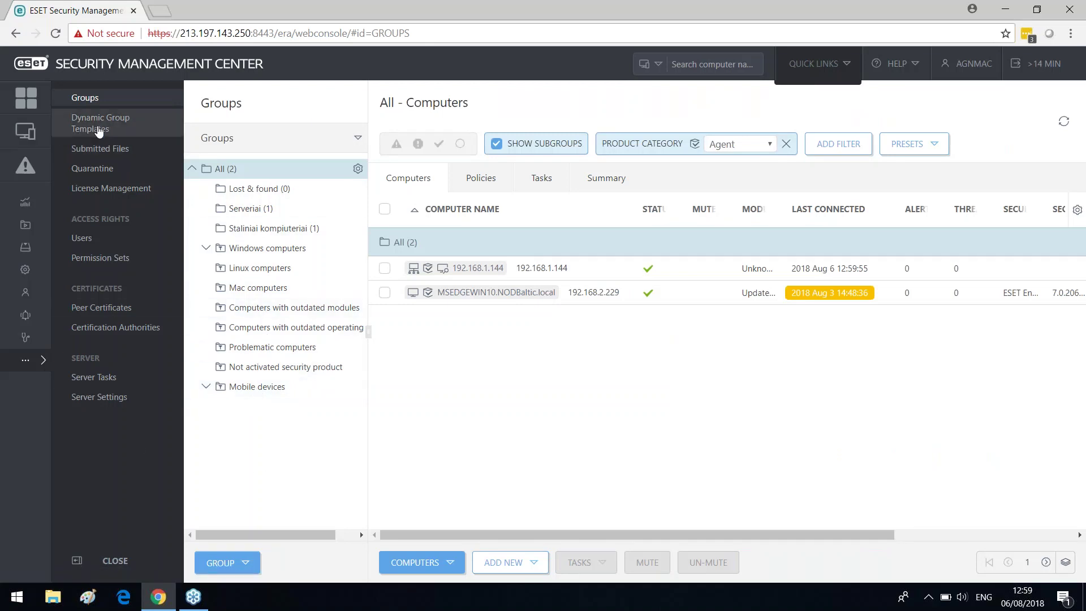
click(99, 129)
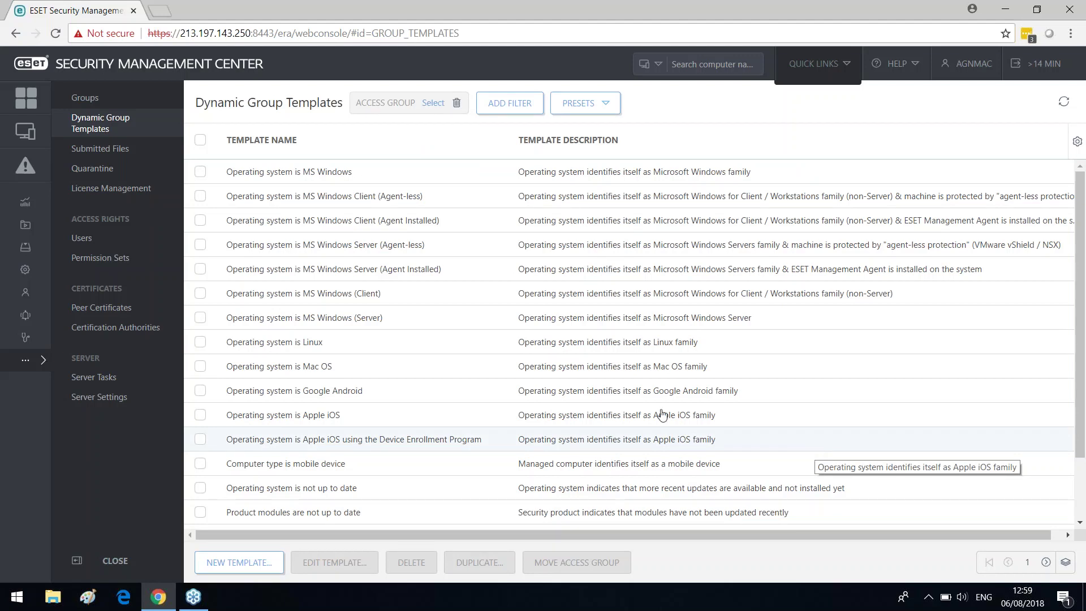
Review the submitted files and the quarantined items.
click(99, 148)
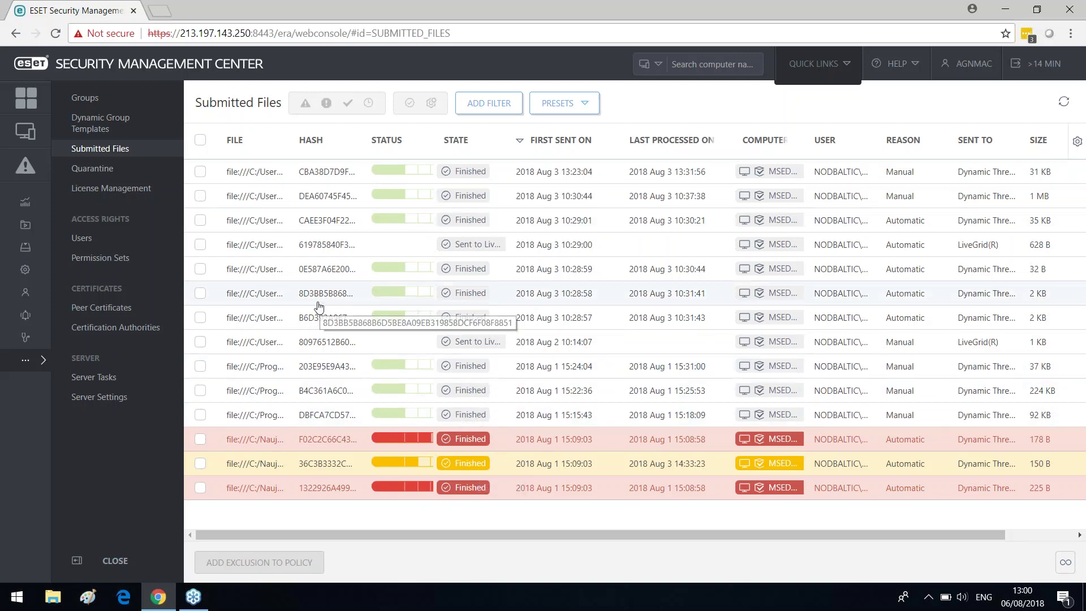
click(102, 171)
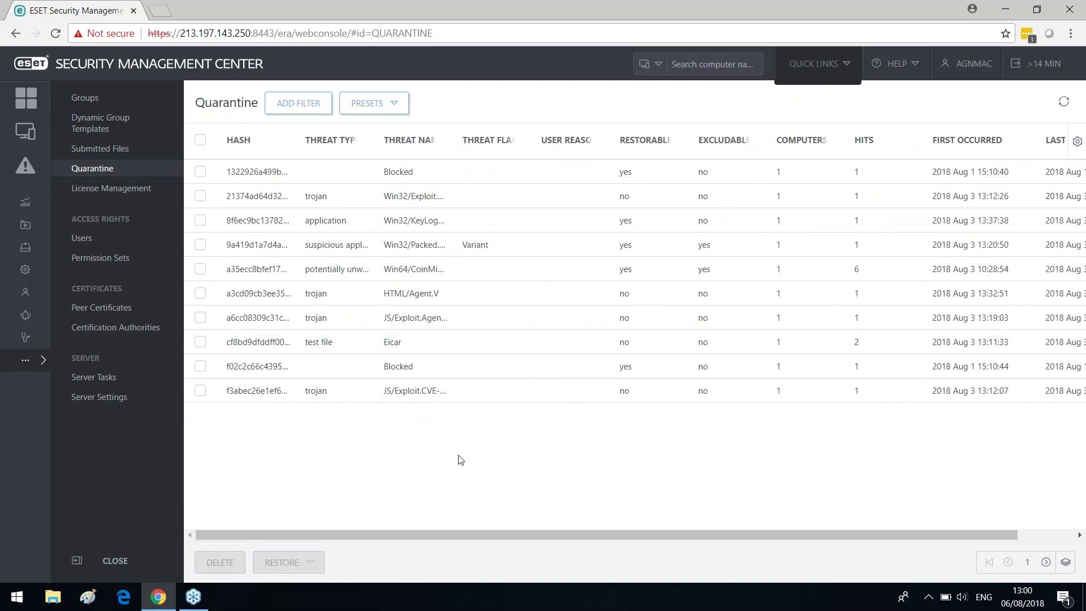
Open License Management, review the License Key and Offline License File options for adding a license, and close the form without adding one.
click(136, 190)
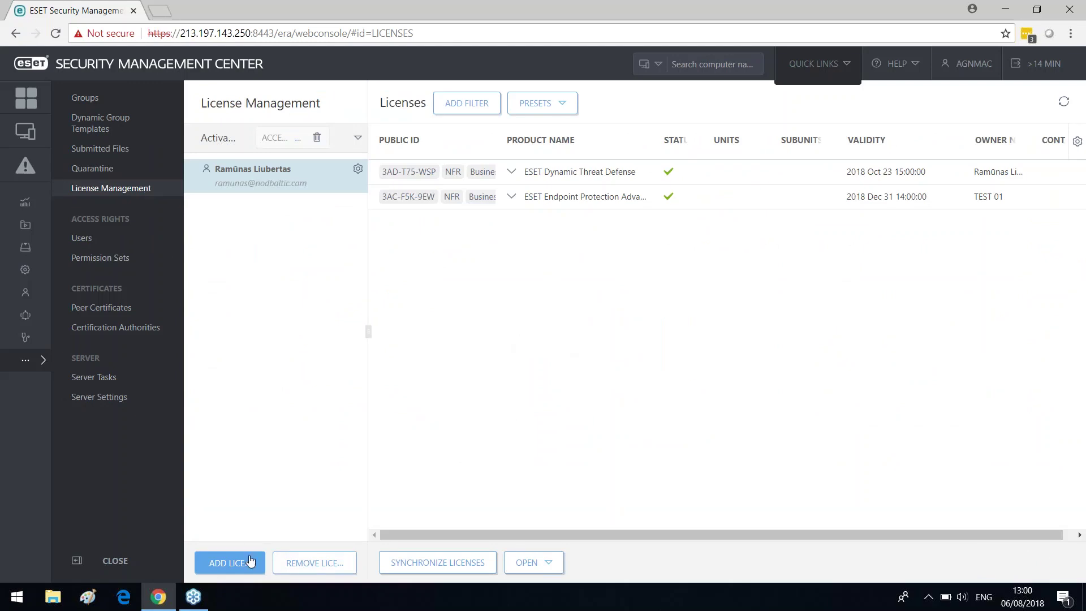
click(249, 562)
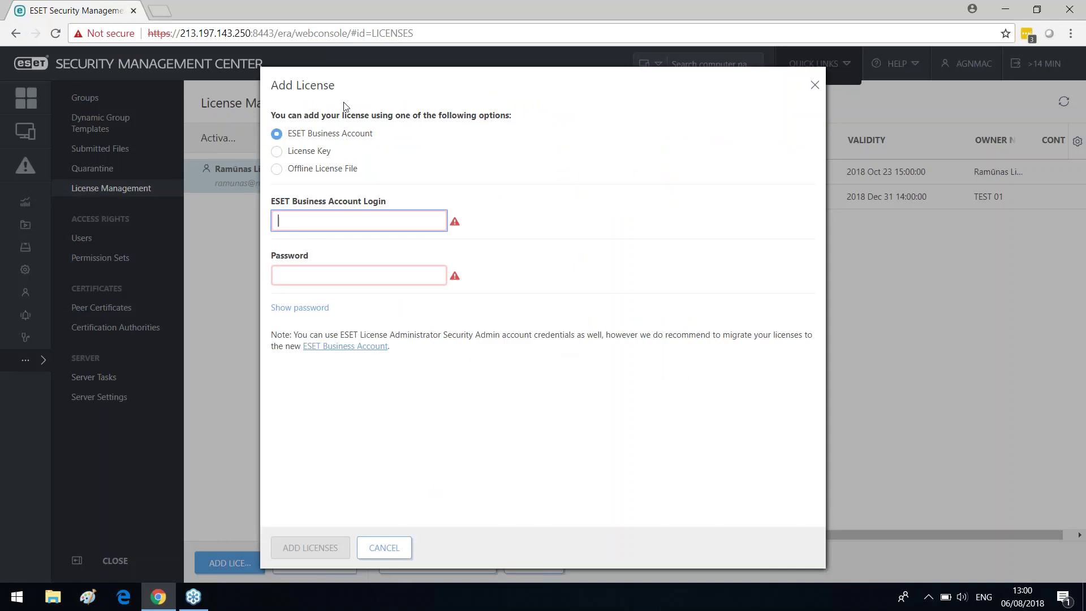
click(276, 152)
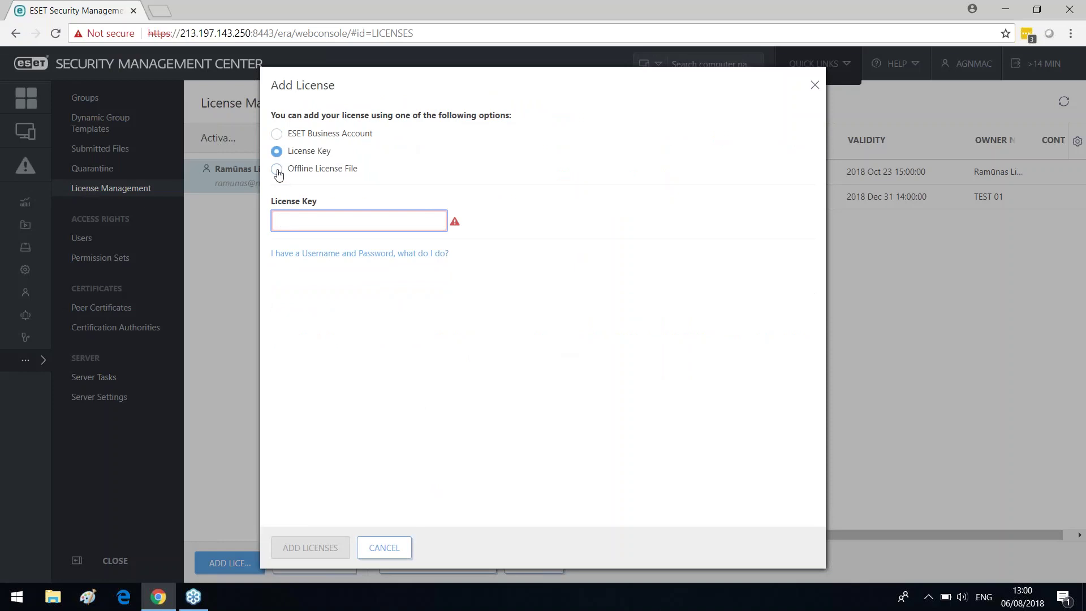
click(277, 169)
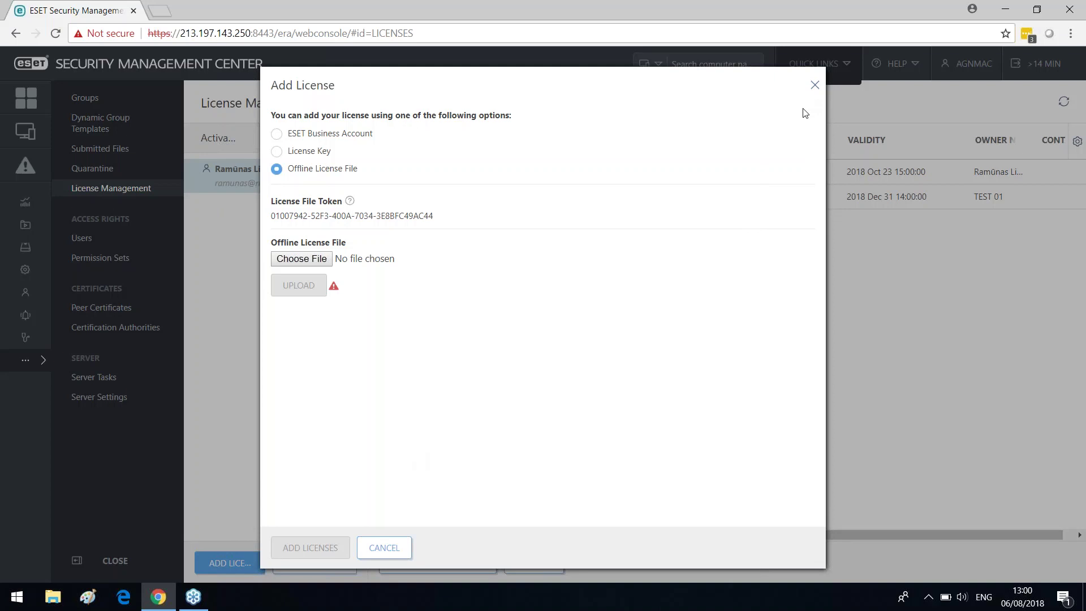
click(814, 86)
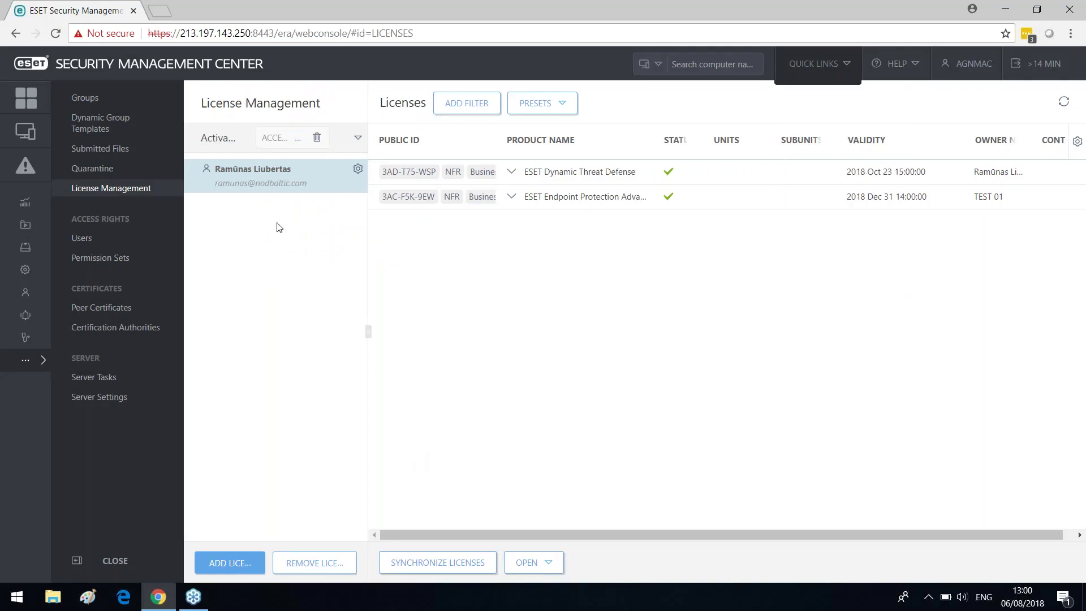
Review the native users and the details of the Administrator permission set, and return to the users list.
click(85, 242)
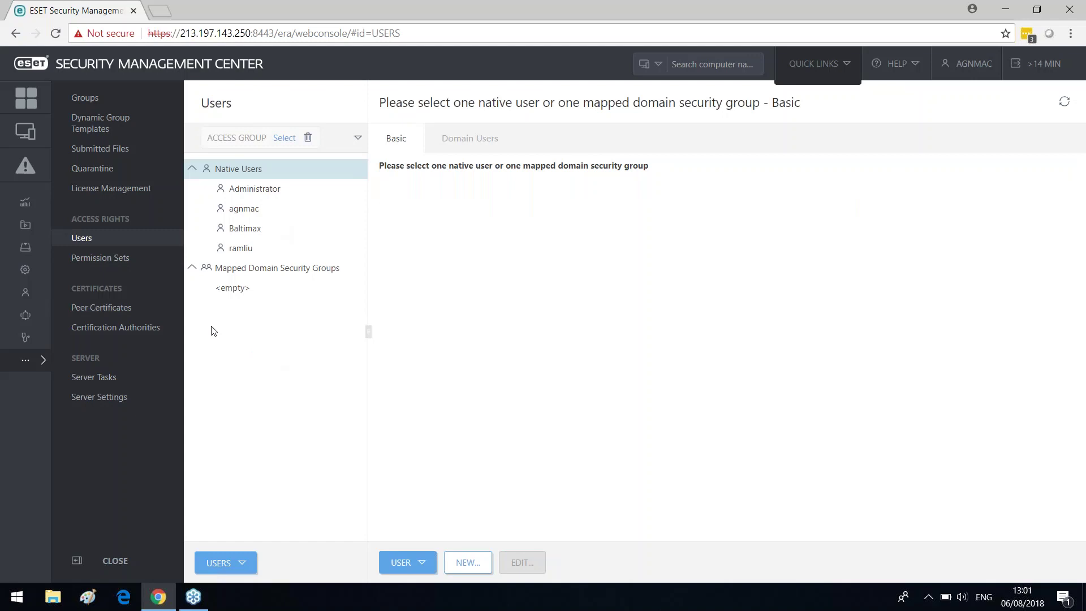
click(125, 264)
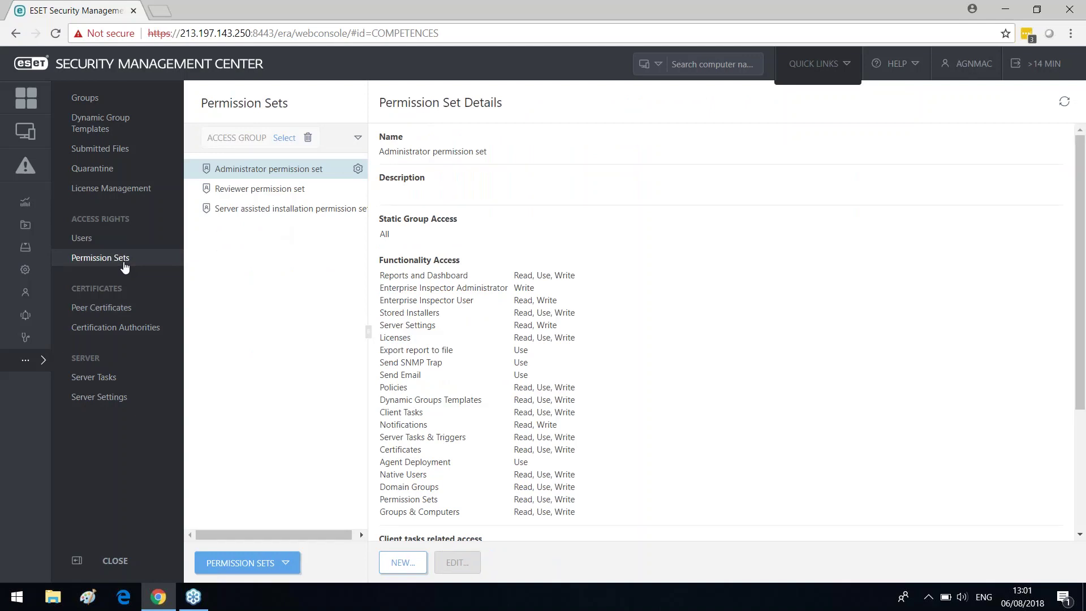
click(125, 242)
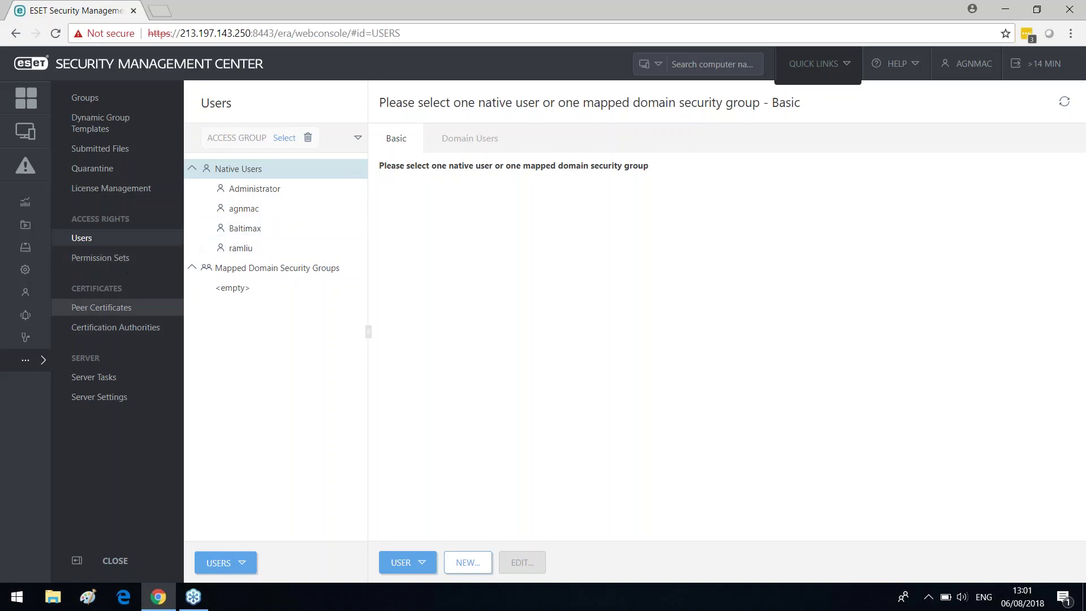
View the lists of peer certificates and certification authorities.
click(100, 309)
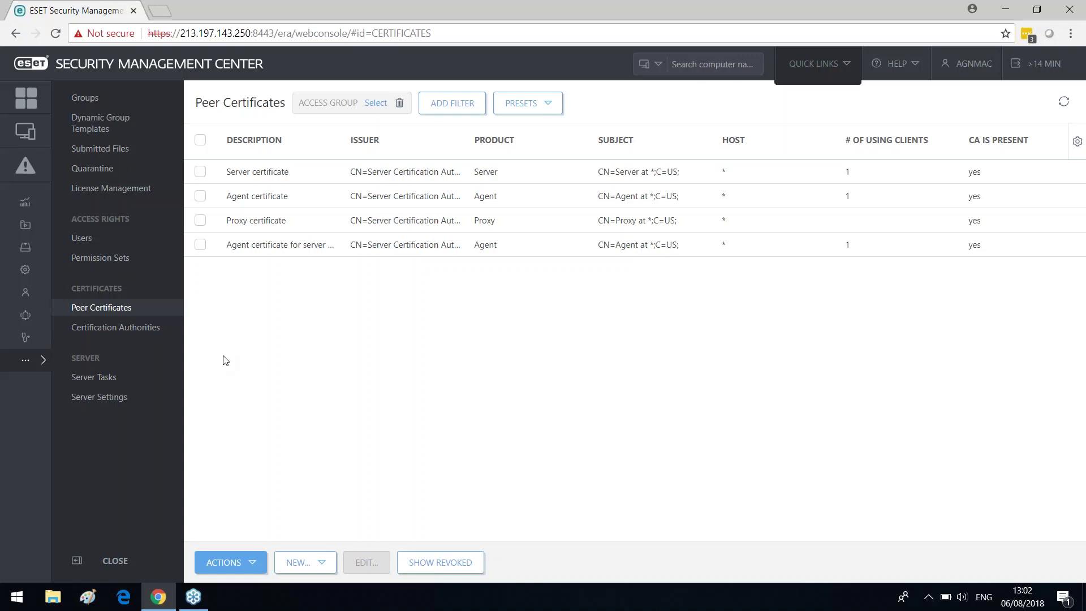
click(148, 329)
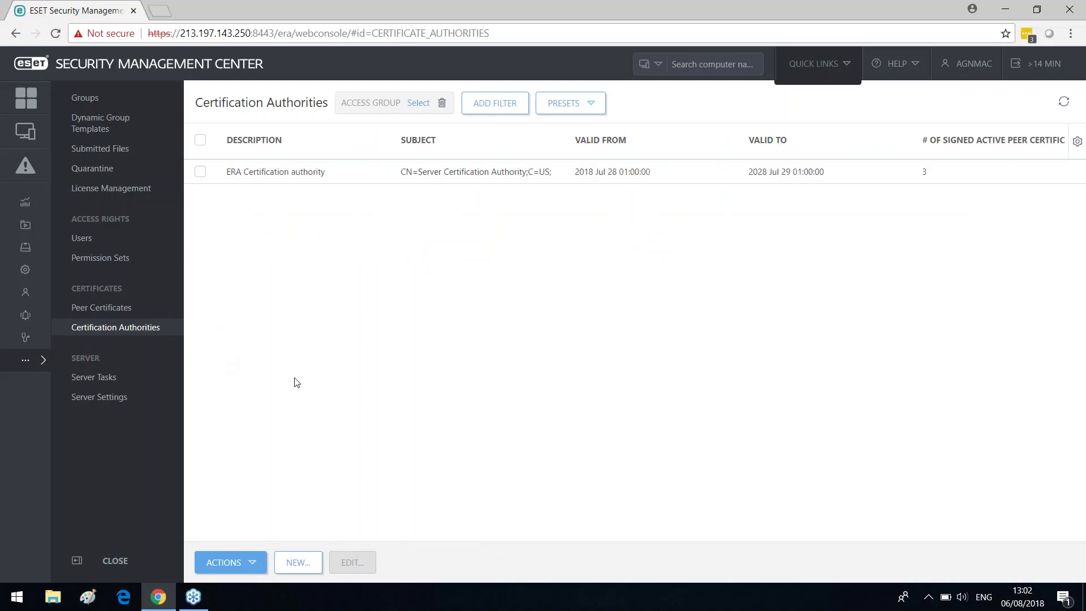
Review the server task types and existing server tasks, and open the Server Settings.
click(131, 383)
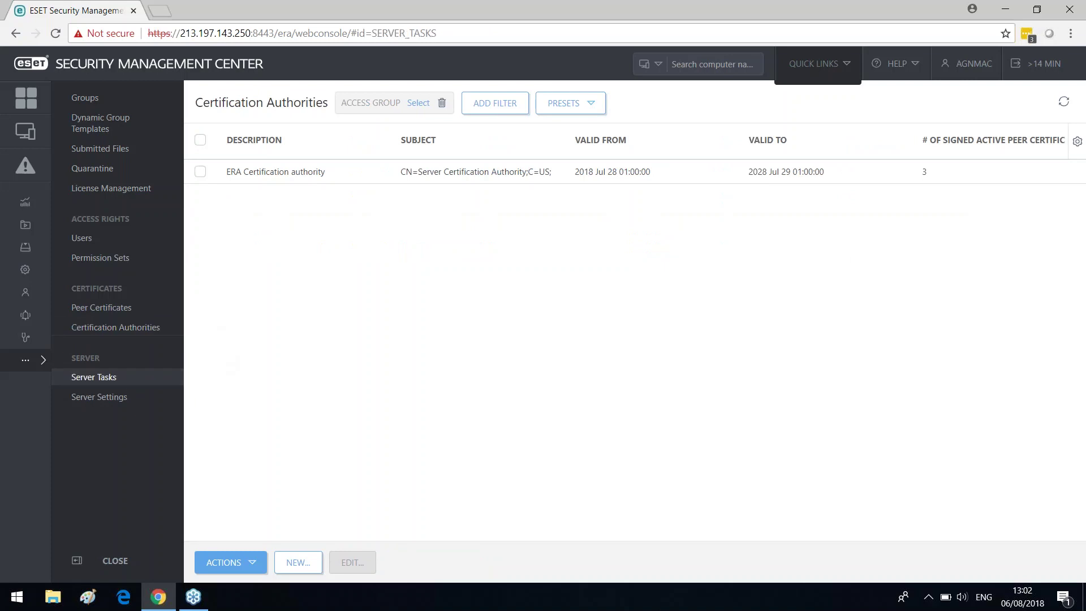
click(97, 395)
click(94, 369)
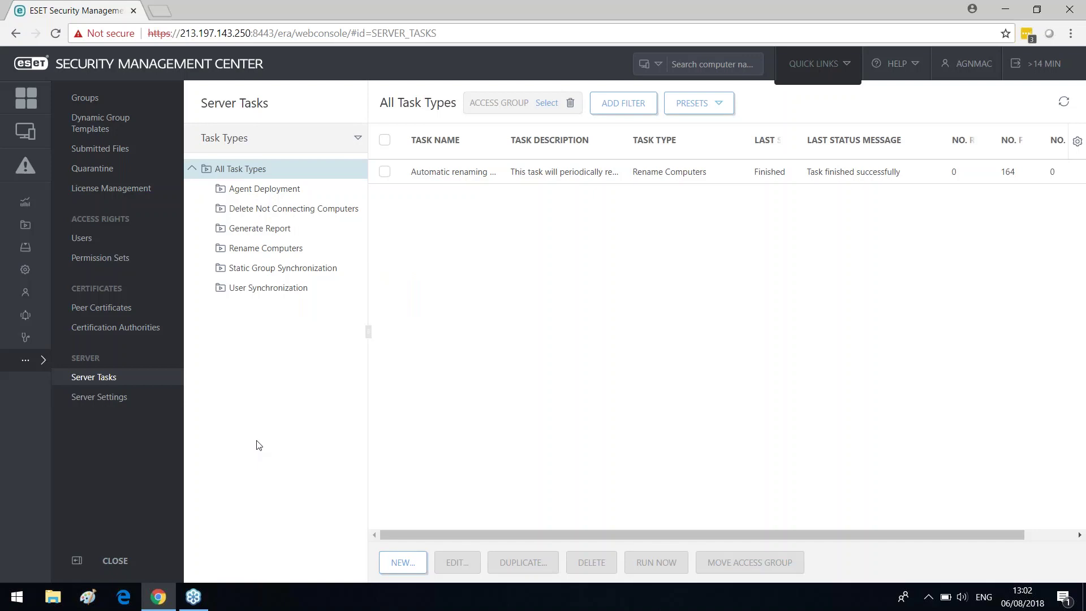
click(137, 404)
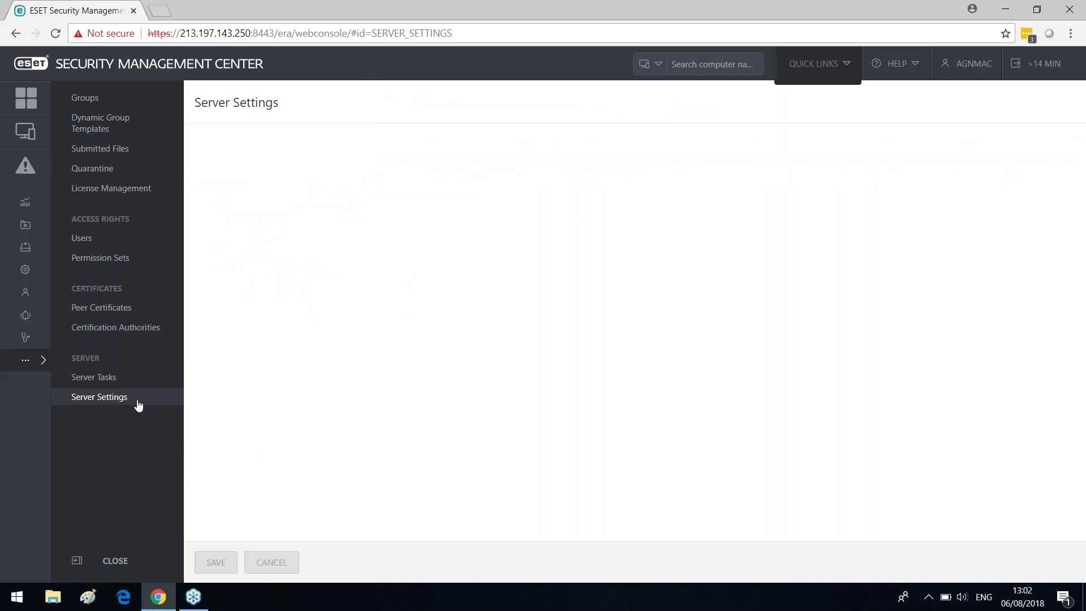